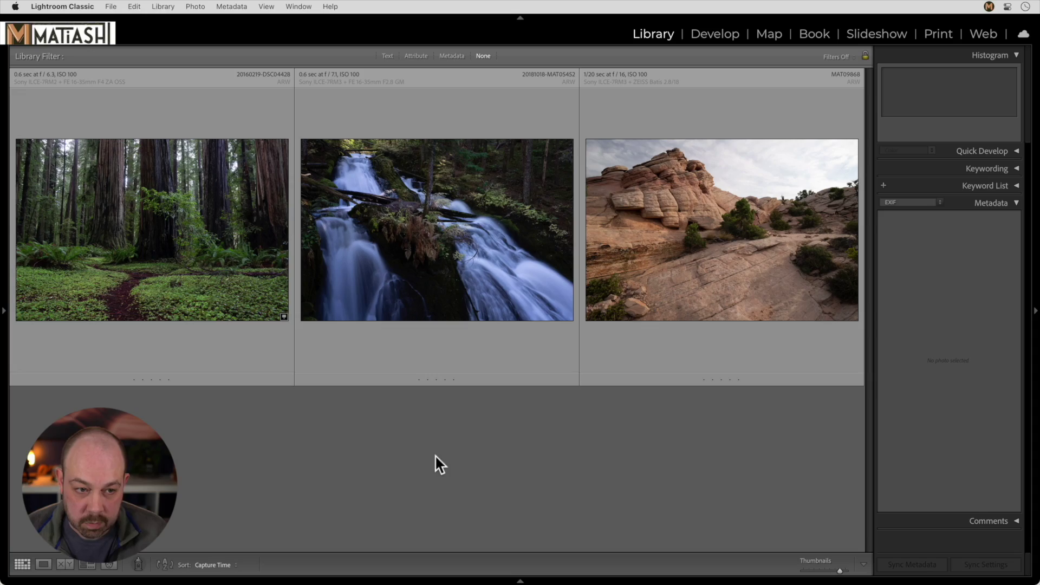
- Open the redwood forest photo in the Develop module
{"action": "left_click", "coordinate": [188, 288]}
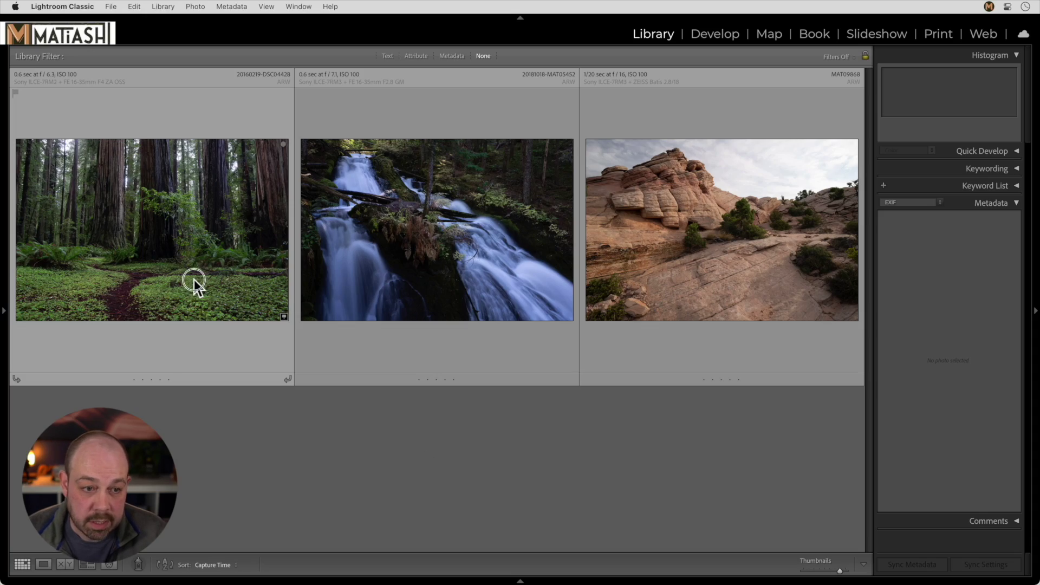
{"action": "double_click", "coordinate": [195, 281]}
{"action": "key", "text": "d"}
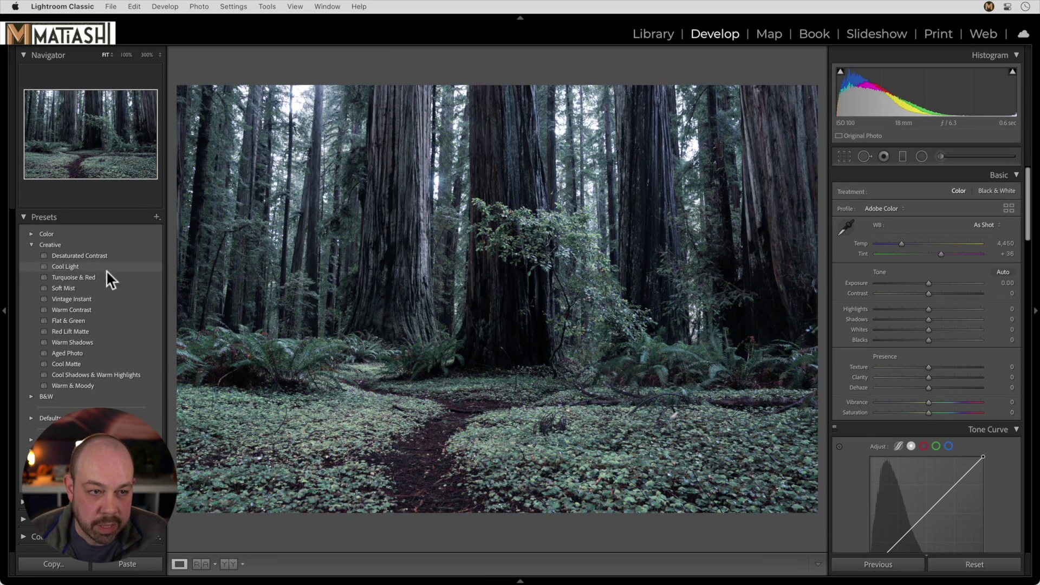
- Try the Soft Mist creative preset on the unedited forest photo and undo it
{"action": "left_click", "coordinate": [105, 285]}
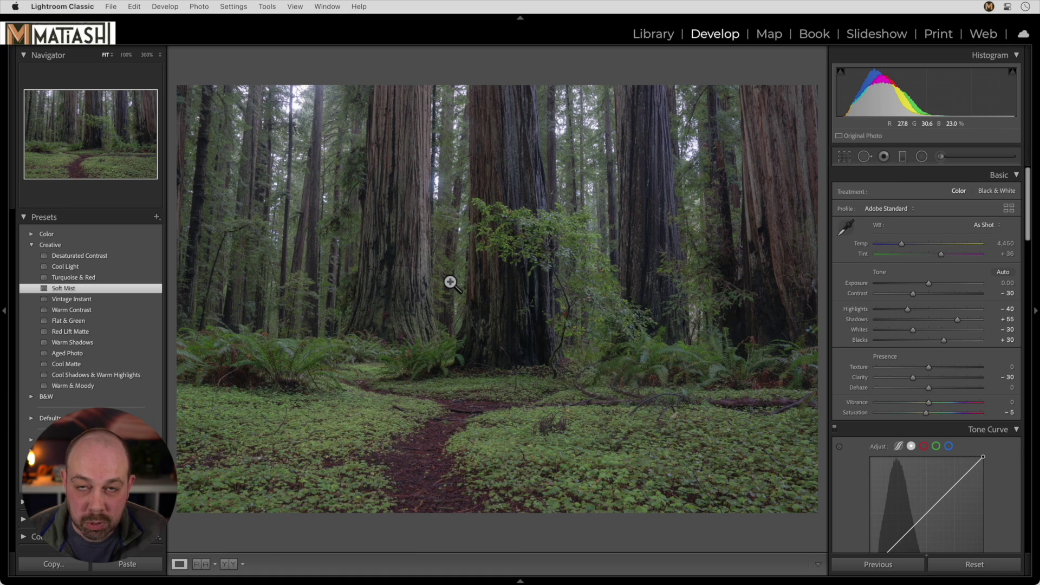
{"action": "key", "text": "super+z"}
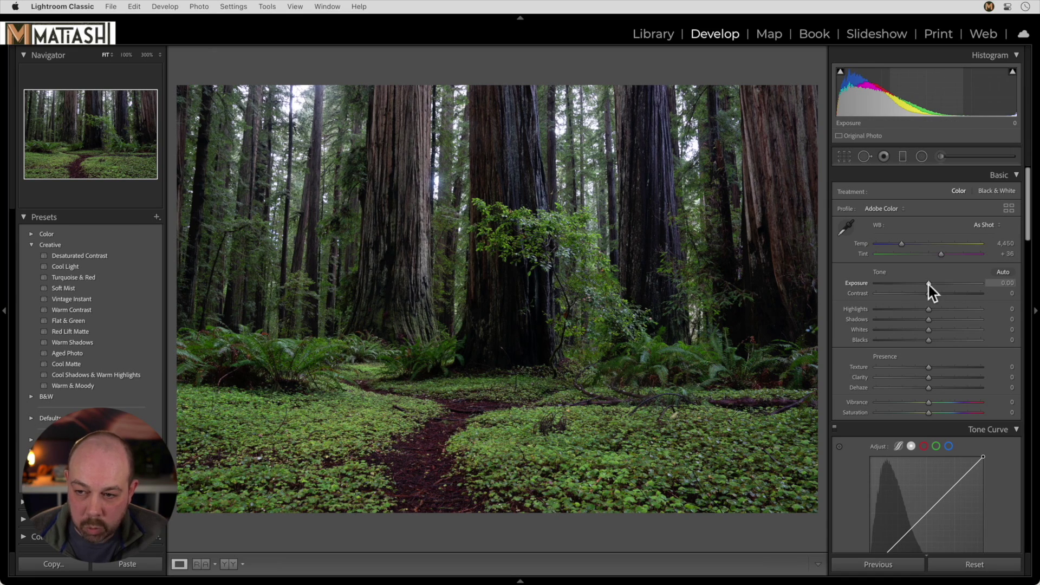
- Set the forest photo's Exposure to +0.90, Highlights to -28, Shadows to +36, Whites to -15, Blacks to +12 and Temp to 4,628
{"action": "left_click_drag", "start_coordinate": [929, 284], "coordinate": [936, 285]}
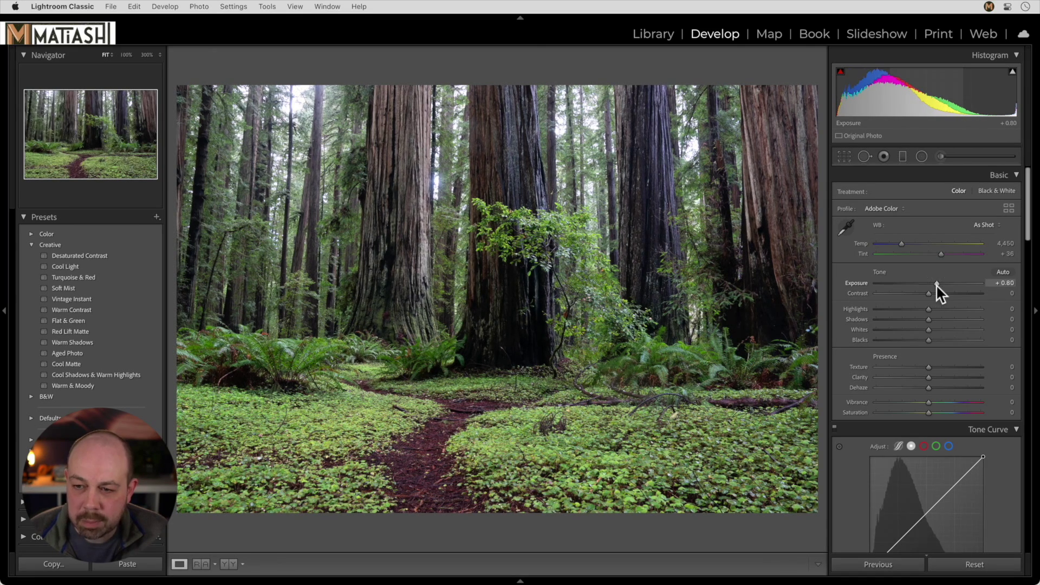
{"action": "mouse_move", "coordinate": [928, 310]}
{"action": "left_mouse_down"}
{"action": "mouse_move", "coordinate": [913, 310]}
{"action": "mouse_move", "coordinate": [930, 340]}
{"action": "mouse_move", "coordinate": [926, 319]}
{"action": "mouse_move", "coordinate": [935, 320]}
{"action": "left_mouse_up"}
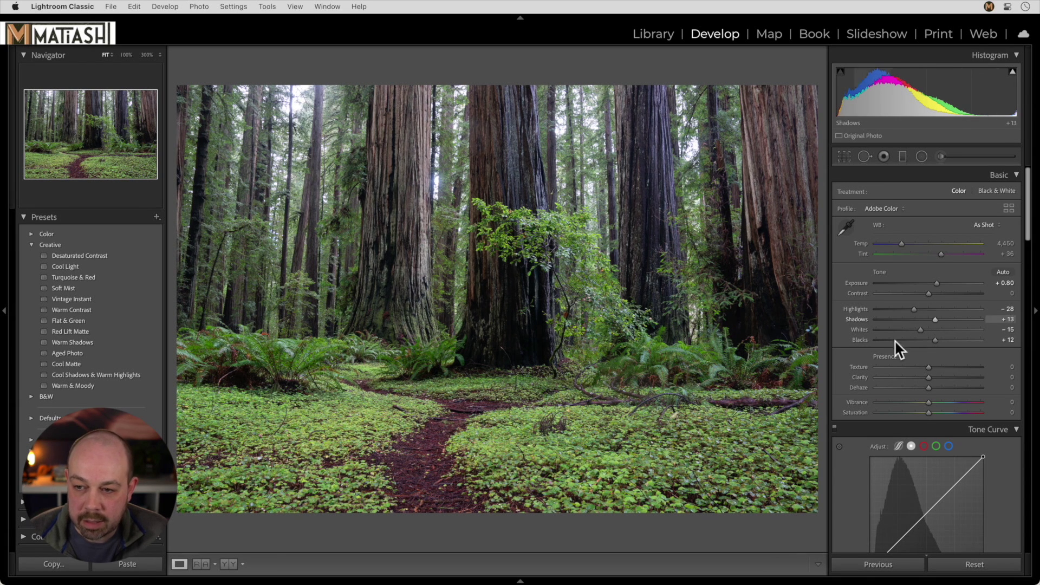
{"action": "left_click_drag", "start_coordinate": [936, 285], "coordinate": [938, 286]}
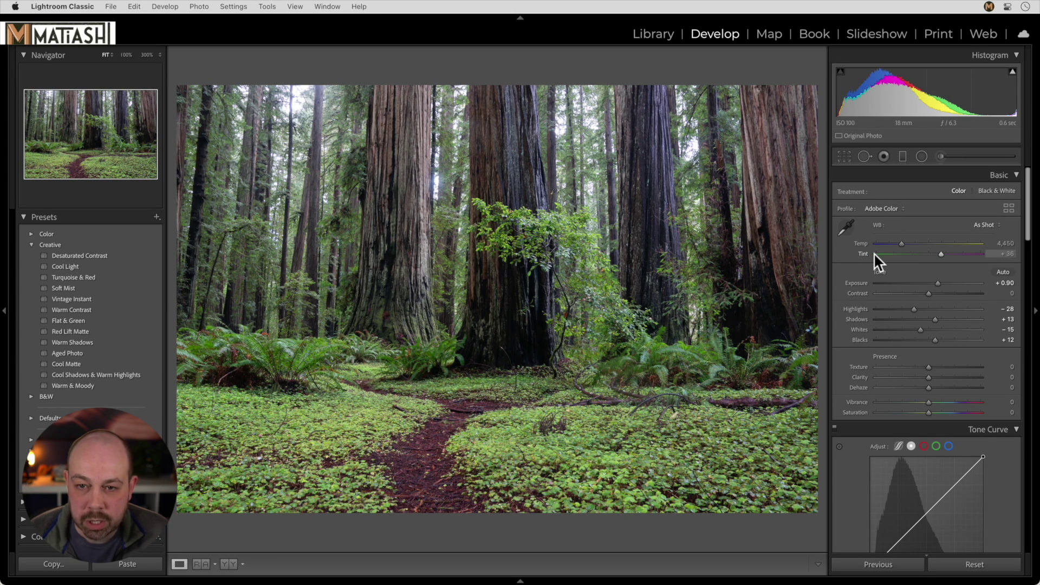
{"action": "left_click_drag", "start_coordinate": [900, 243], "coordinate": [903, 245]}
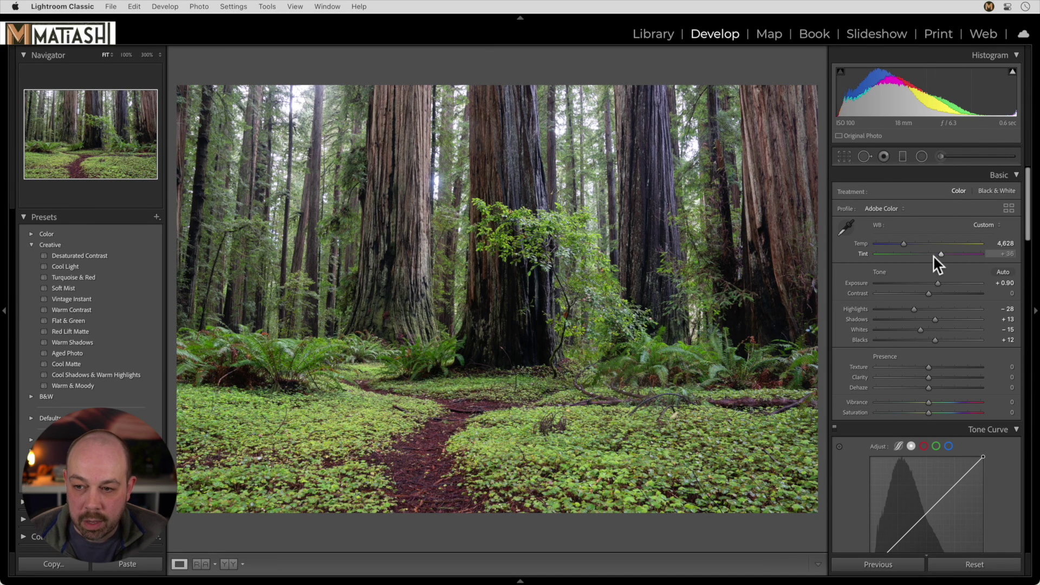
{"action": "left_click_drag", "start_coordinate": [936, 319], "coordinate": [948, 321]}
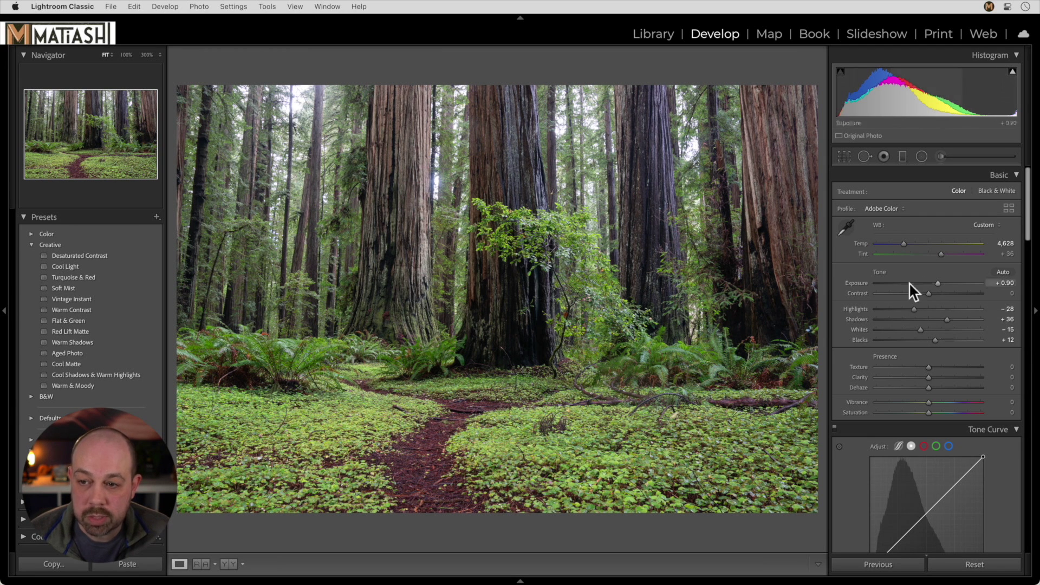
- Try the Soft Mist preset on top of the forest photo's manual adjustments and undo it
{"action": "scroll", "coordinate": [944, 291], "scroll_direction": "down", "scroll_amount": 5}
{"action": "scroll", "coordinate": [945, 294], "scroll_direction": "down", "scroll_amount": 5}
{"action": "scroll", "coordinate": [945, 294], "scroll_direction": "up", "scroll_amount": 15}
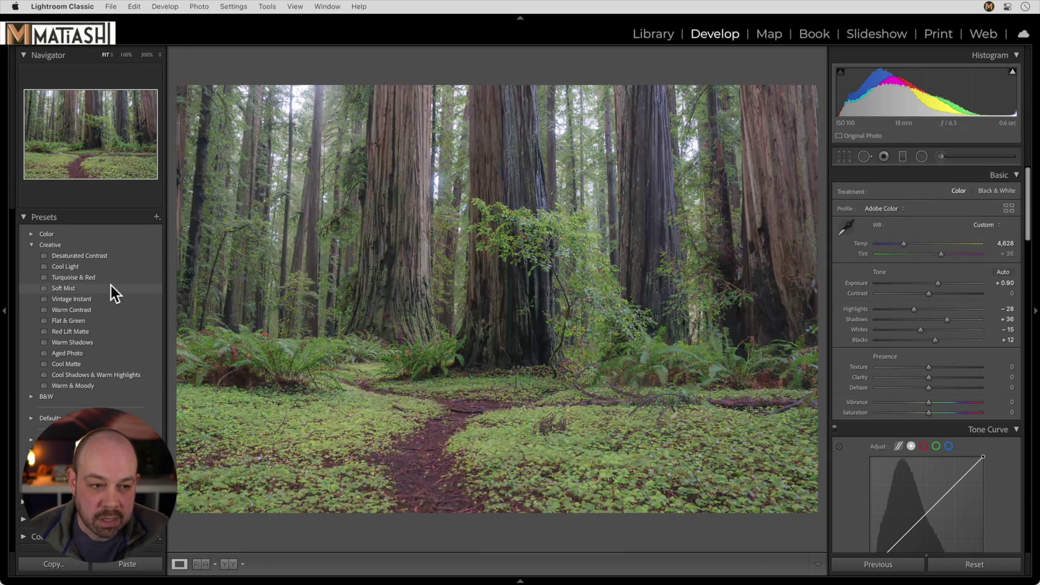
{"action": "left_click", "coordinate": [111, 284]}
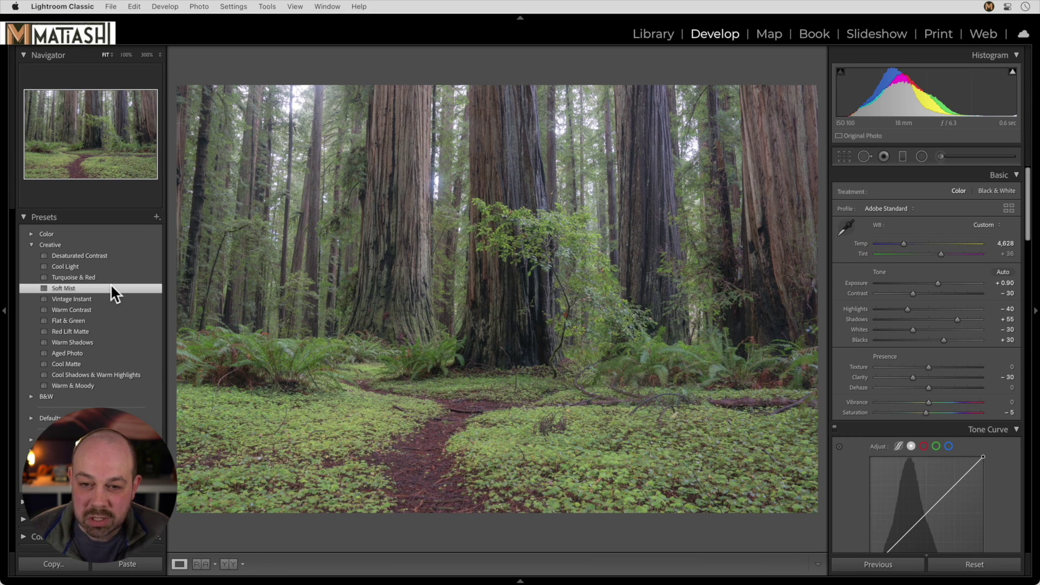
{"action": "key", "text": "super+z"}
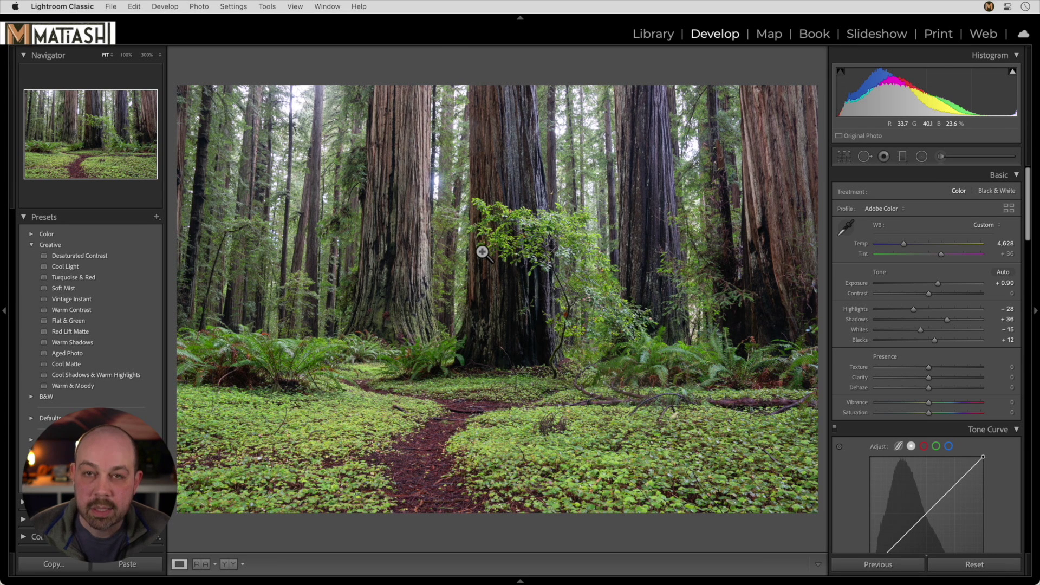
- Apply the Nature Tone 01 profile to the forest photo from the Profile Browser and close the browser
{"action": "left_click", "coordinate": [1011, 210]}
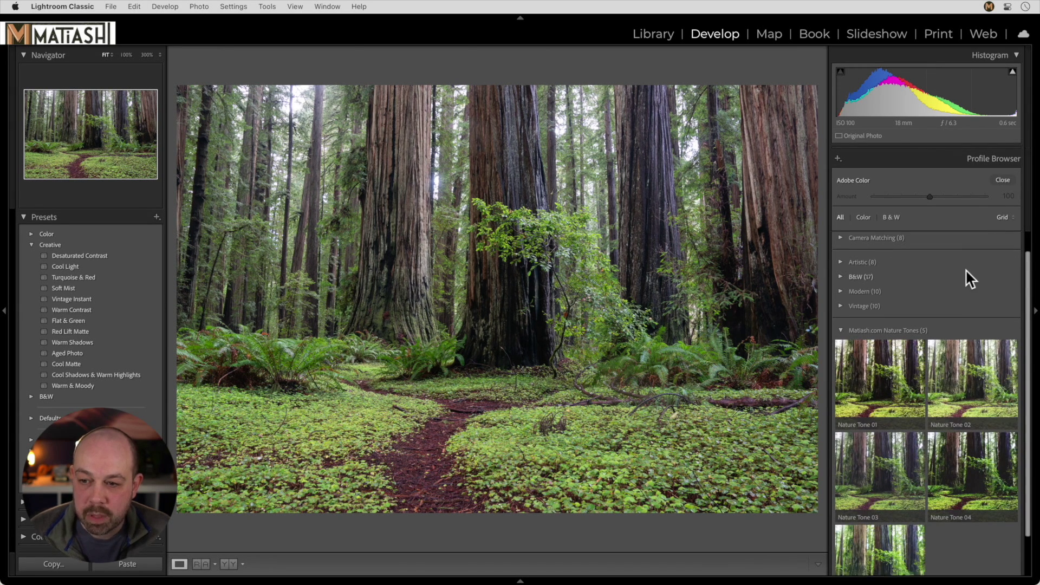
{"action": "scroll", "coordinate": [966, 268], "scroll_direction": "down", "scroll_amount": 3}
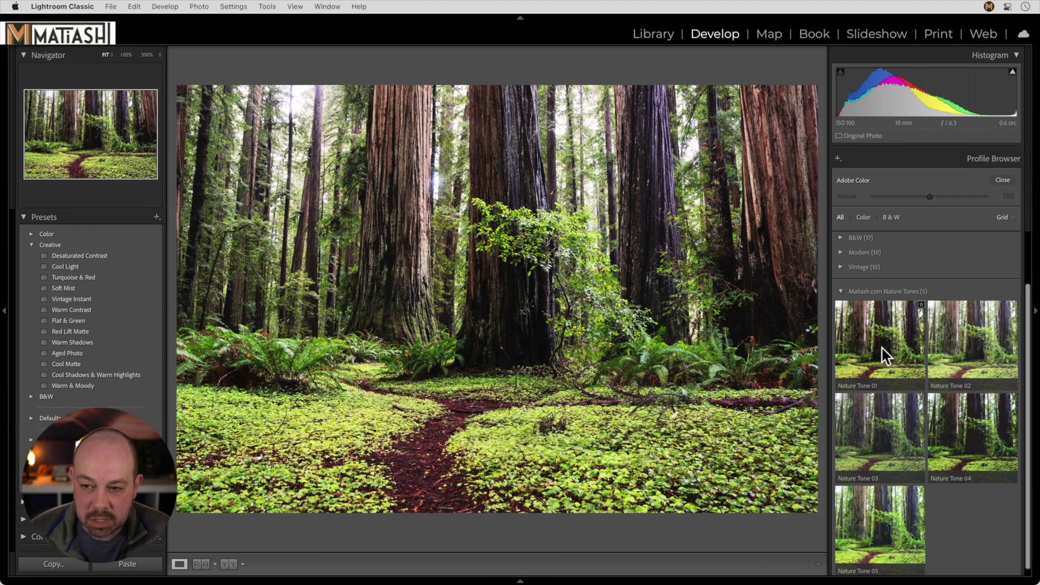
{"action": "left_click", "coordinate": [884, 350]}
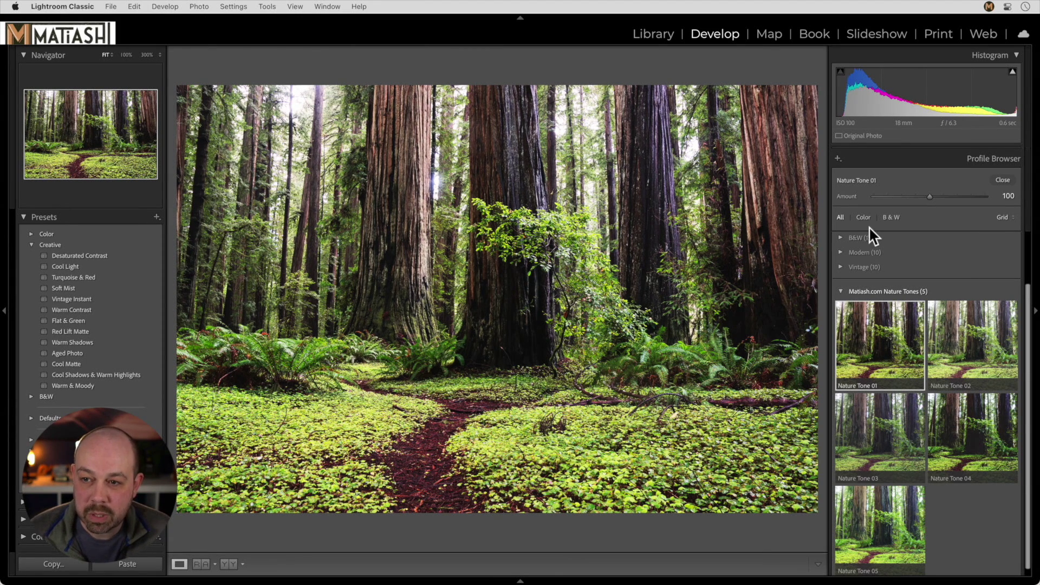
{"action": "left_click", "coordinate": [1006, 181]}
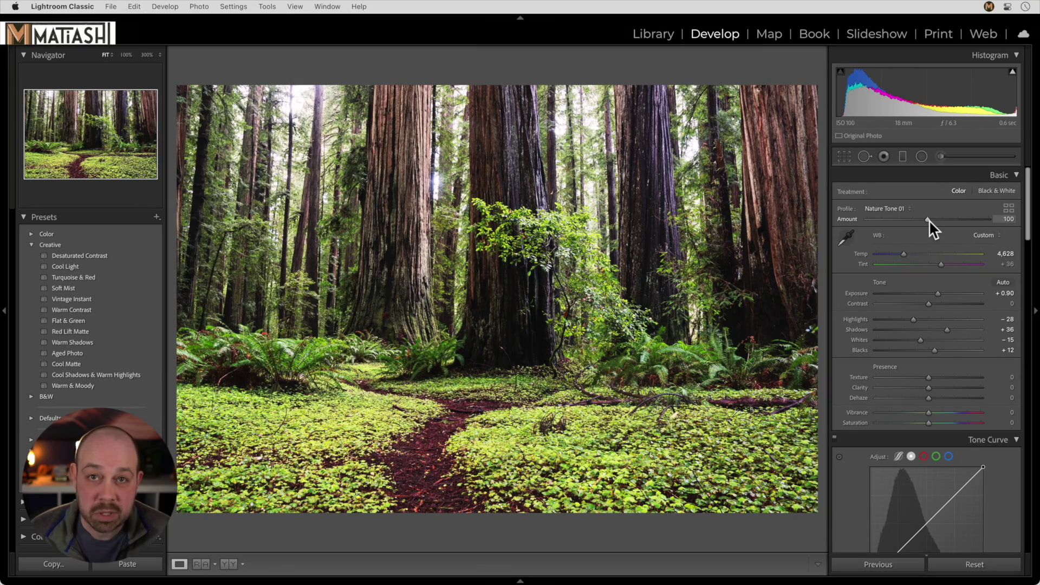
- Try the Nature Tone 01 profile at Amount 200 twice, resetting it to 100 each time
{"action": "left_click_drag", "start_coordinate": [928, 220], "coordinate": [999, 222]}
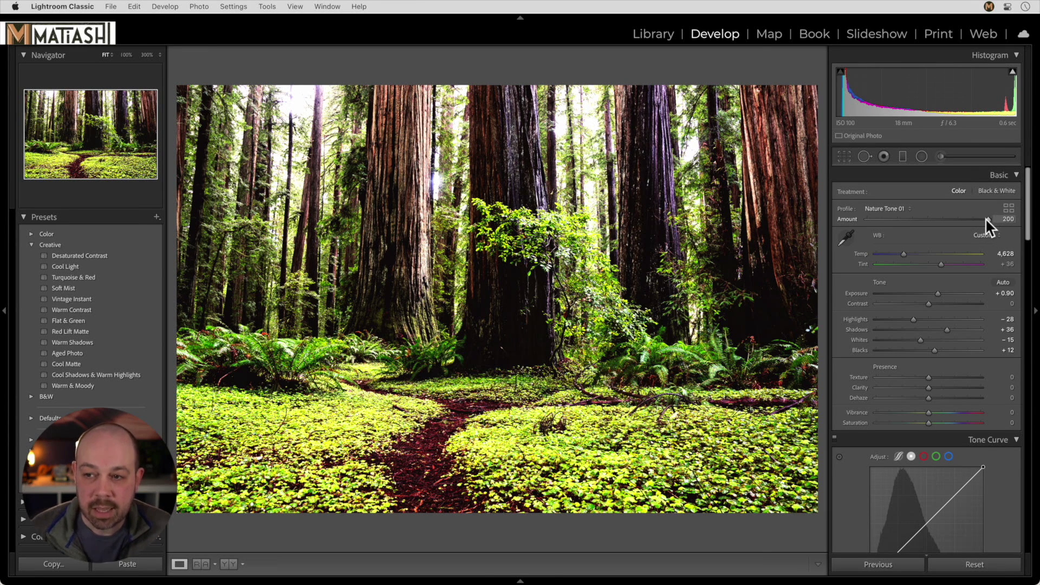
{"action": "double_click", "coordinate": [987, 218]}
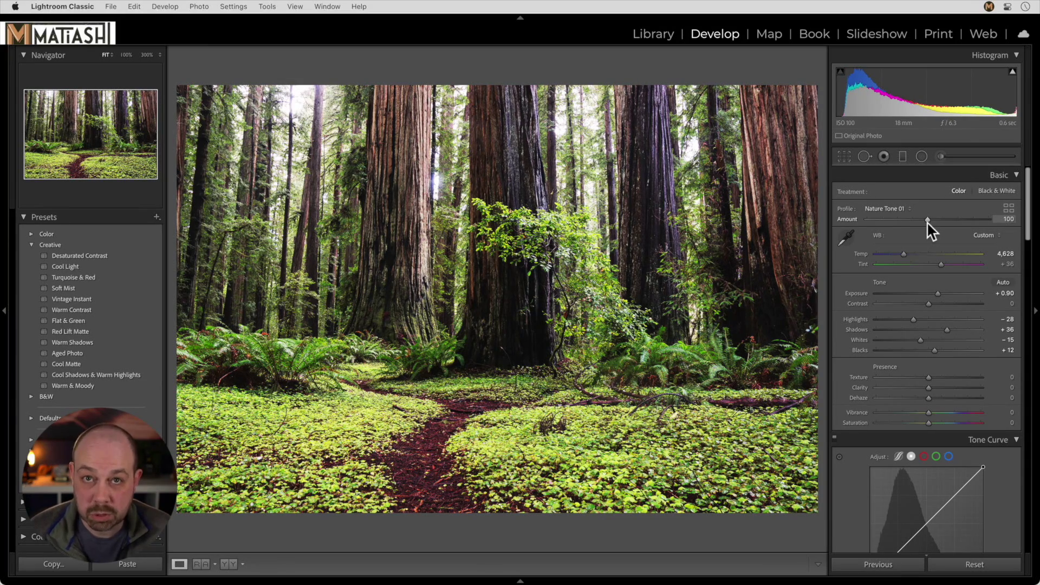
{"action": "left_click_drag", "start_coordinate": [928, 221], "coordinate": [990, 224]}
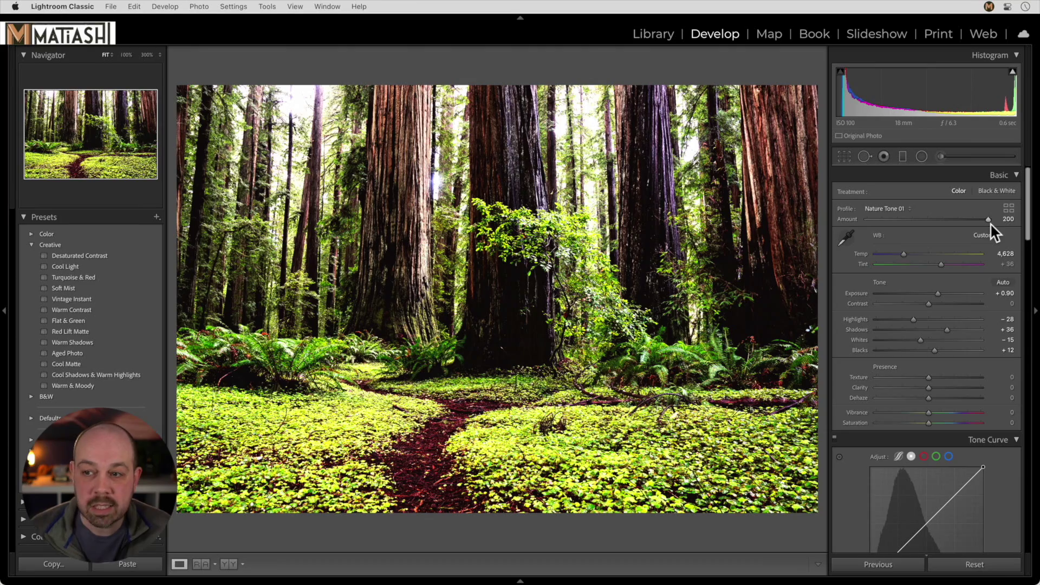
{"action": "double_click", "coordinate": [987, 218]}
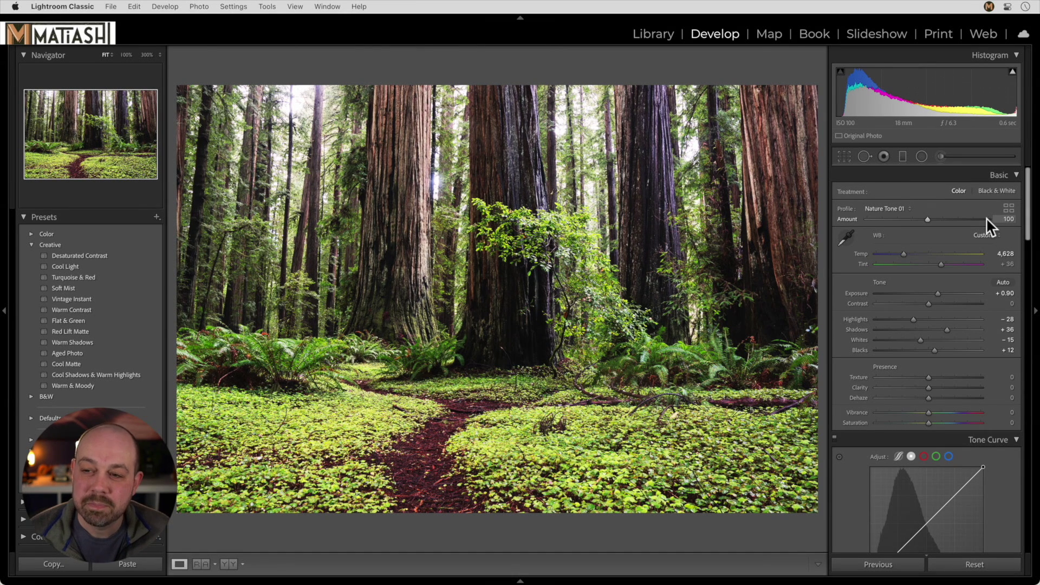
- Lower the Nature Tone 01 profile Amount to 33, comparing it with Amount 0 through undo and redo
{"action": "left_click_drag", "start_coordinate": [928, 219], "coordinate": [843, 221]}
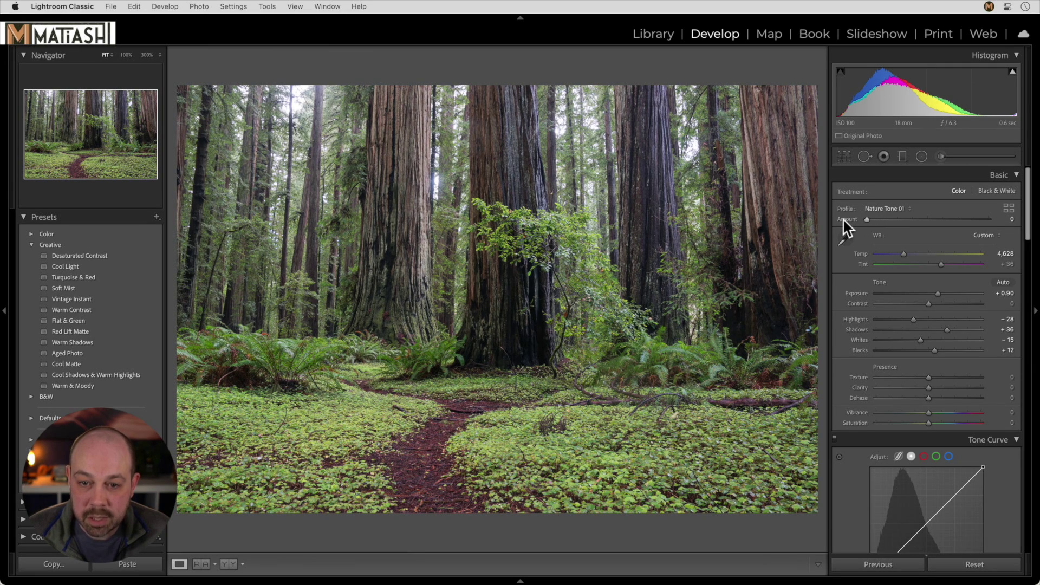
{"action": "key", "text": "super+z"}
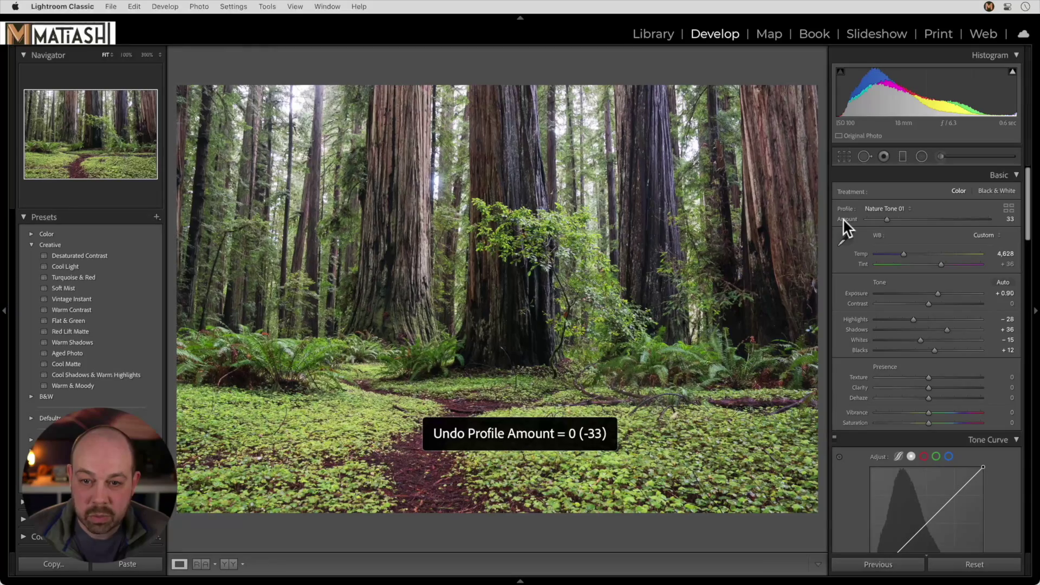
{"action": "key", "text": "super+shift+z"}
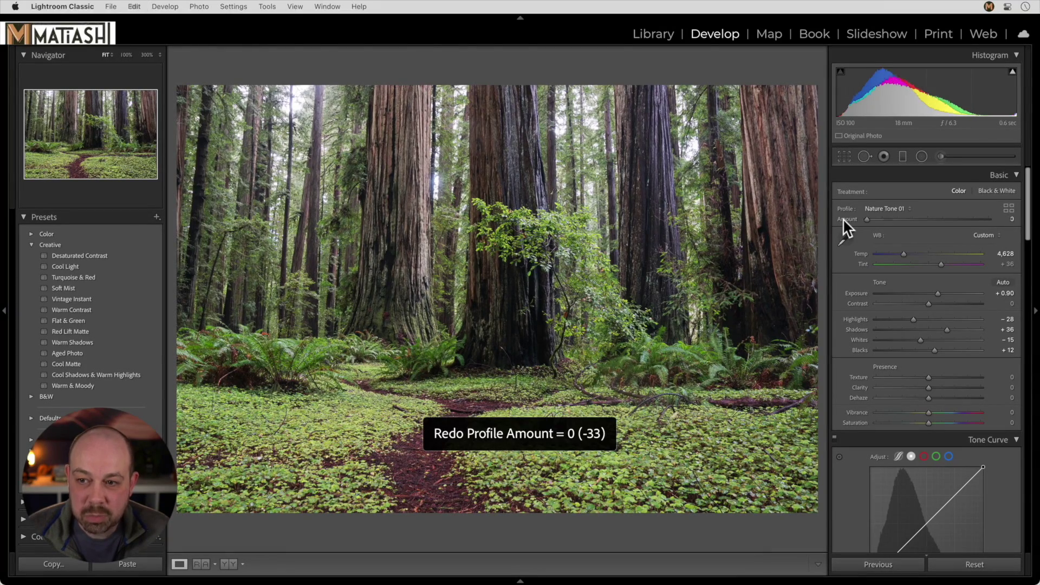
{"action": "key", "text": "super+z"}
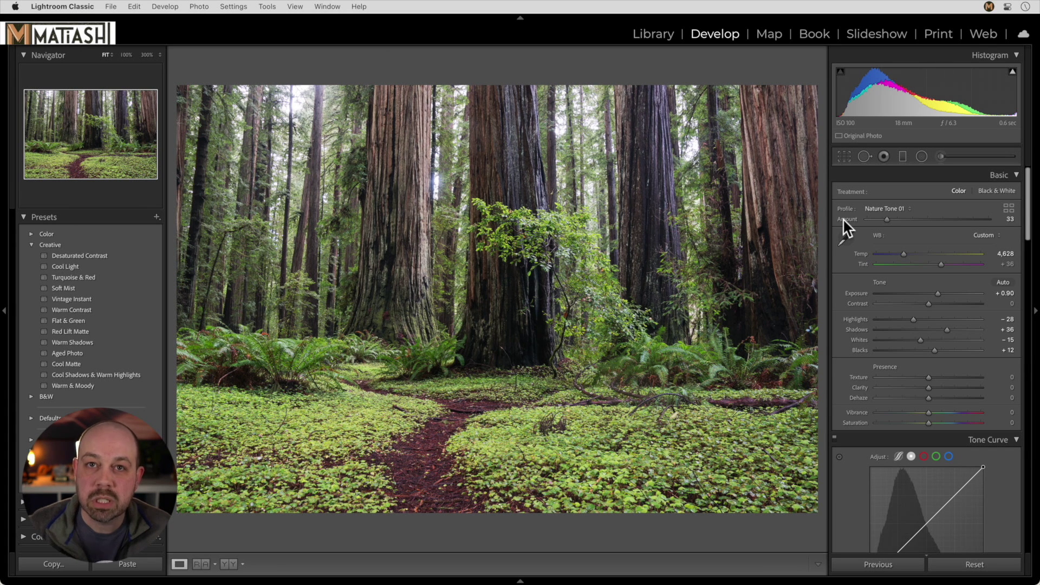
- Open the waterfall photo in Develop and correct its white balance to Temp 10,250 and Tint +22 by sampling the cascade's white water
{"action": "key", "text": "g"}
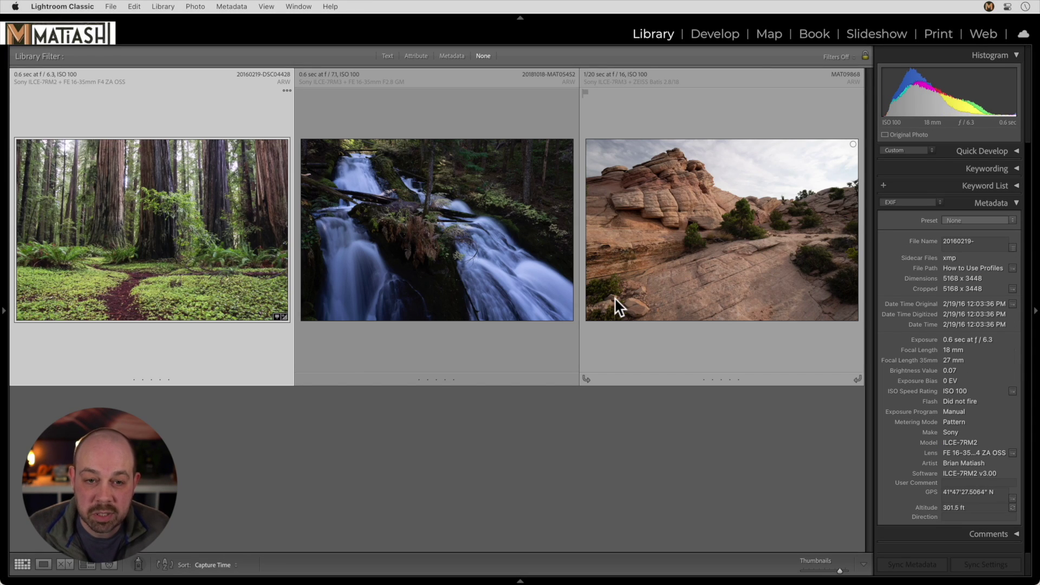
{"action": "left_click", "coordinate": [532, 286]}
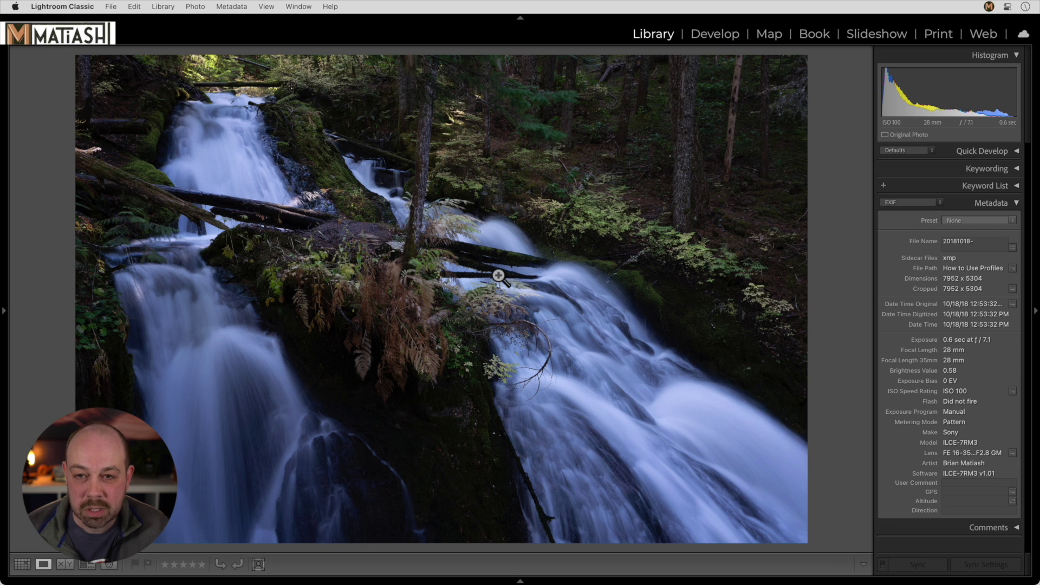
{"action": "left_click", "coordinate": [706, 38]}
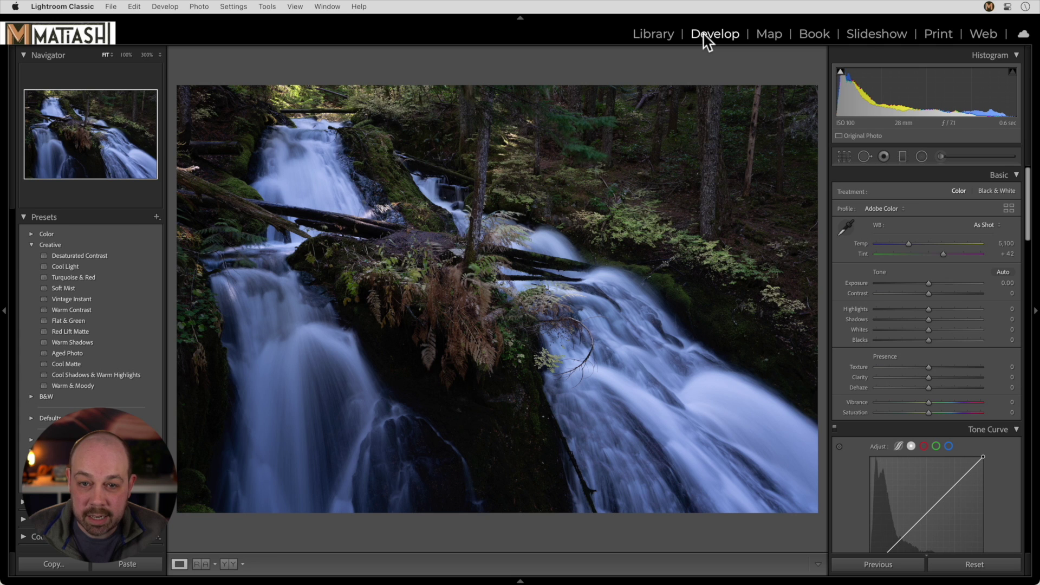
{"action": "left_click", "coordinate": [846, 227]}
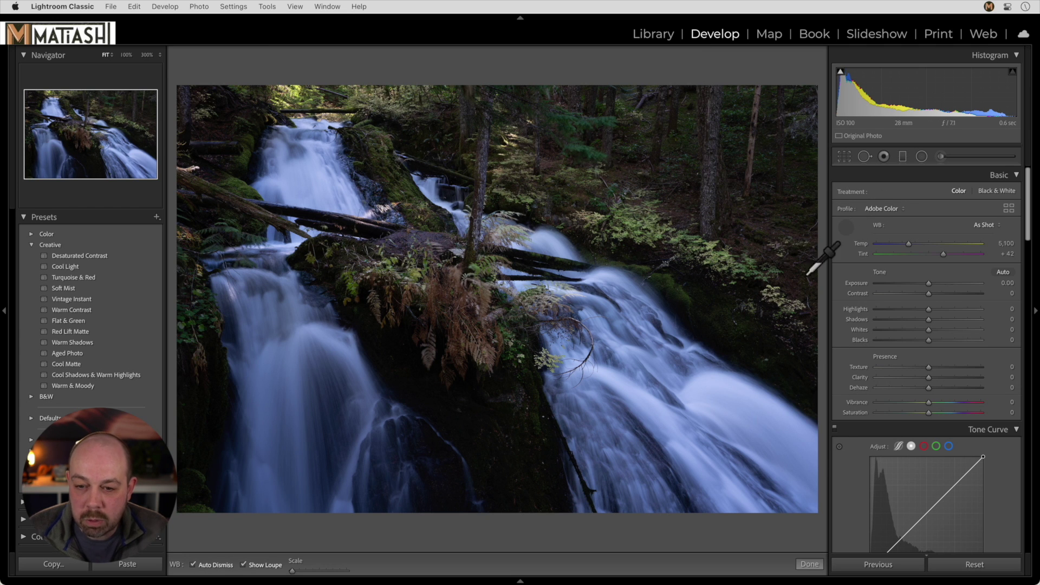
{"action": "left_click", "coordinate": [679, 422]}
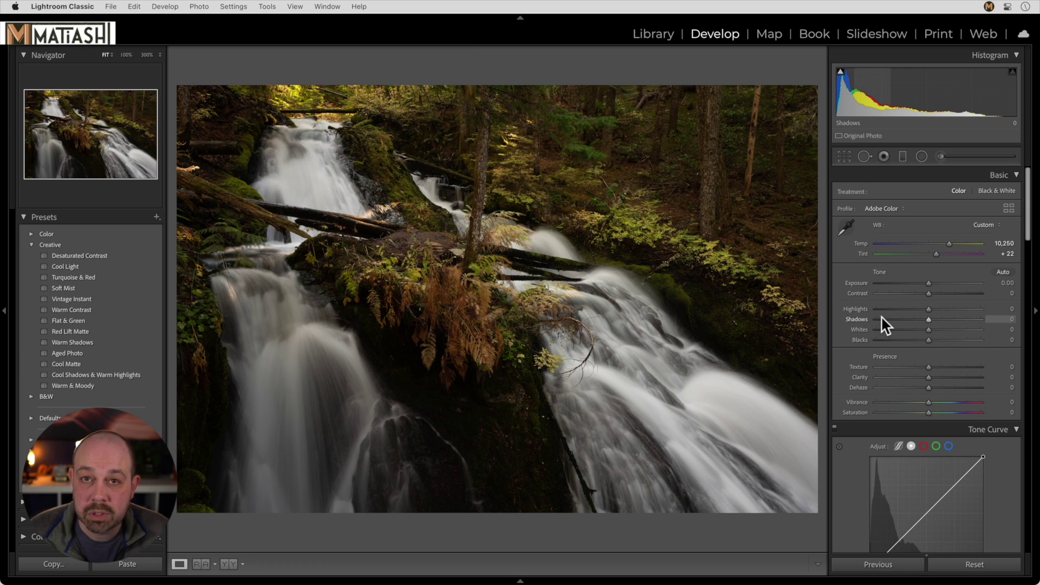
- Try the Nature Tone 04 profile at Amount 49 on the waterfall photo, undo it and close the Profile Browser
{"action": "left_click", "coordinate": [1008, 208]}
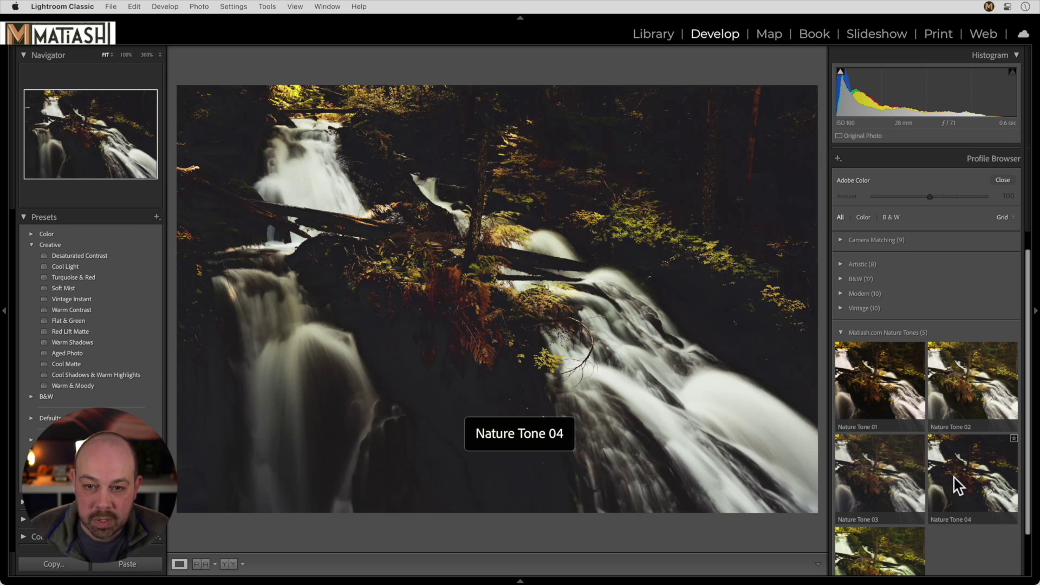
{"action": "left_click", "coordinate": [959, 485]}
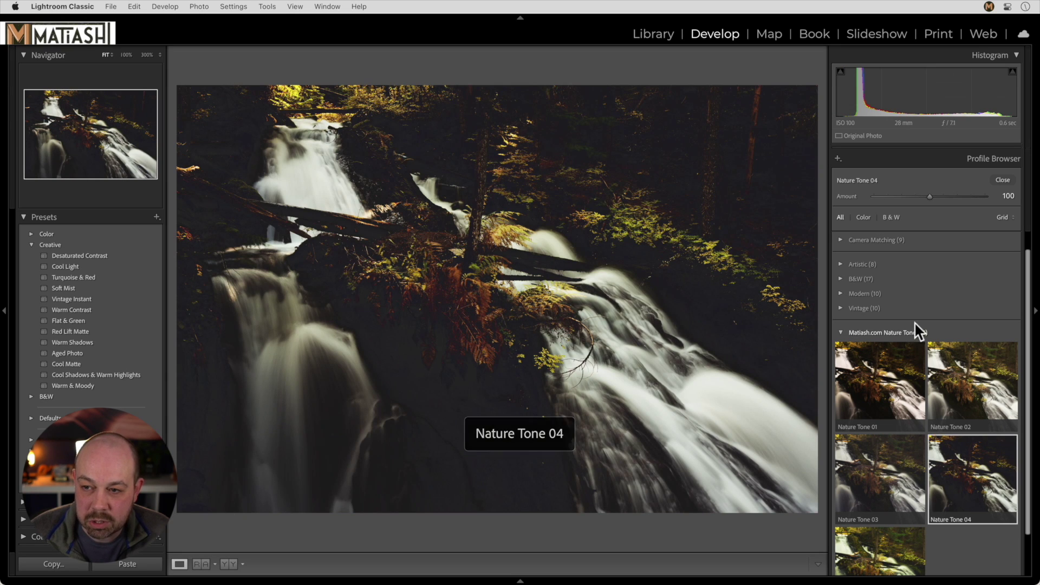
{"action": "left_click_drag", "start_coordinate": [930, 197], "coordinate": [887, 206]}
{"action": "left_click_drag", "start_coordinate": [892, 207], "coordinate": [901, 208]}
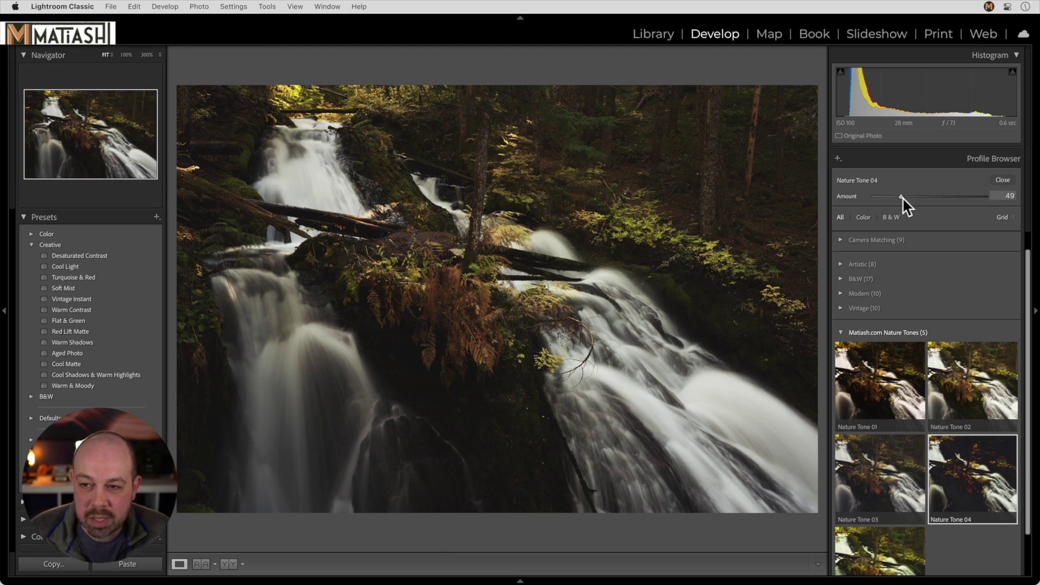
{"action": "key", "text": "super+z"}
{"action": "key", "text": "super+z"}
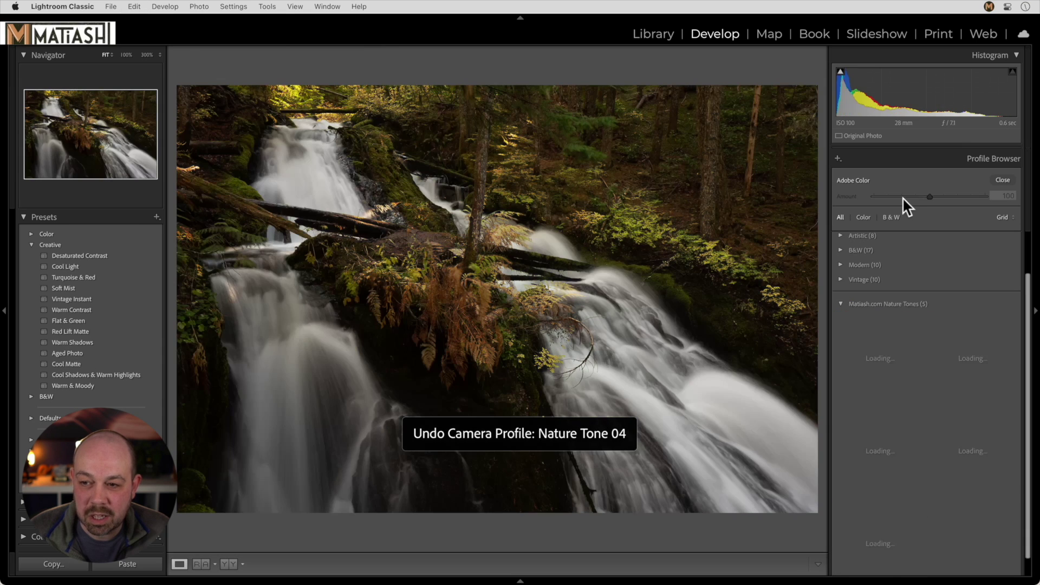
{"action": "left_click", "coordinate": [1002, 180]}
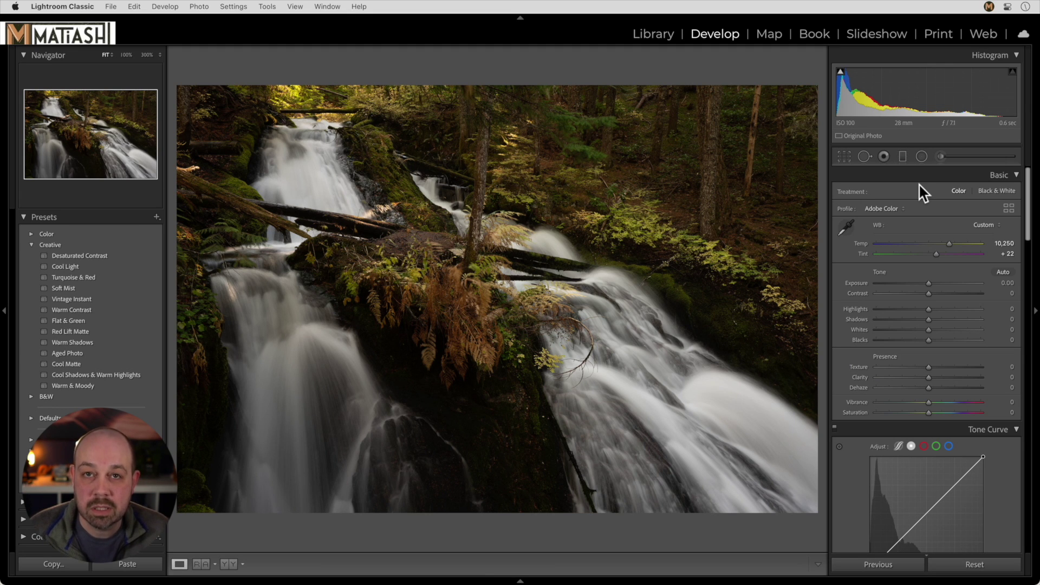
{"action": "scroll", "coordinate": [909, 304], "scroll_direction": "down", "scroll_amount": 10}
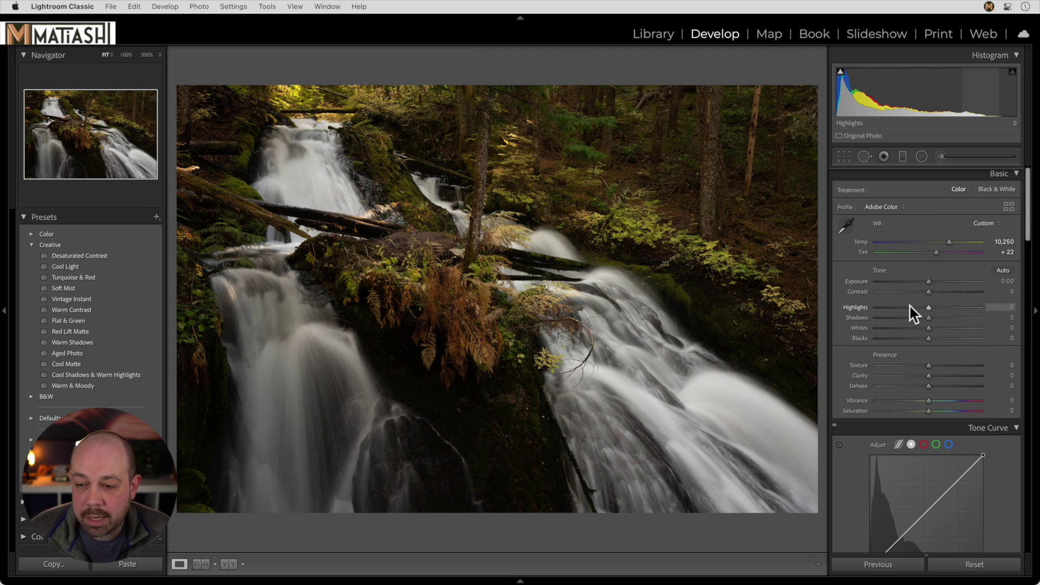
- Enable the lens profile corrections for the waterfall photo
{"action": "scroll", "coordinate": [909, 304], "scroll_direction": "down", "scroll_amount": 5}
{"action": "scroll", "coordinate": [909, 304], "scroll_direction": "up", "scroll_amount": 3}
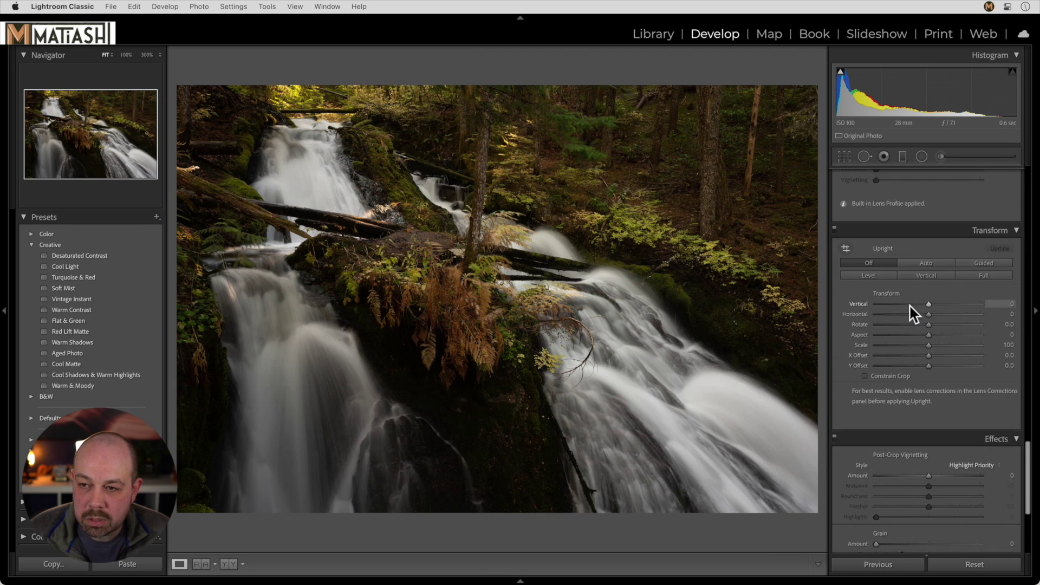
{"action": "scroll", "coordinate": [909, 304], "scroll_direction": "up", "scroll_amount": 1}
{"action": "left_click", "coordinate": [889, 305]}
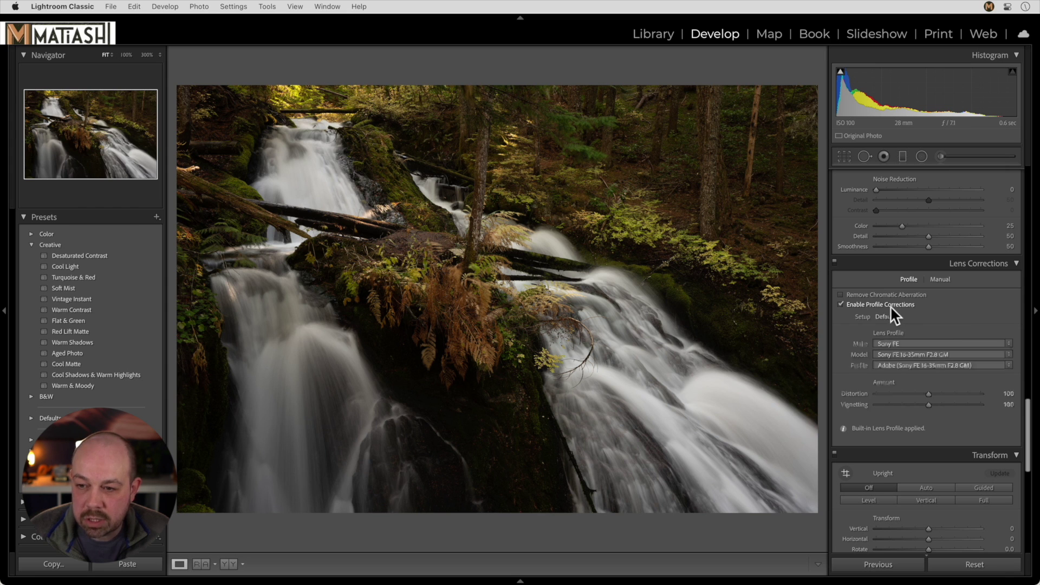
- Crop the waterfall photo slightly tighter at its original aspect ratio, trimming its lower-left edges
{"action": "scroll", "coordinate": [956, 323], "scroll_direction": "up", "scroll_amount": 11}
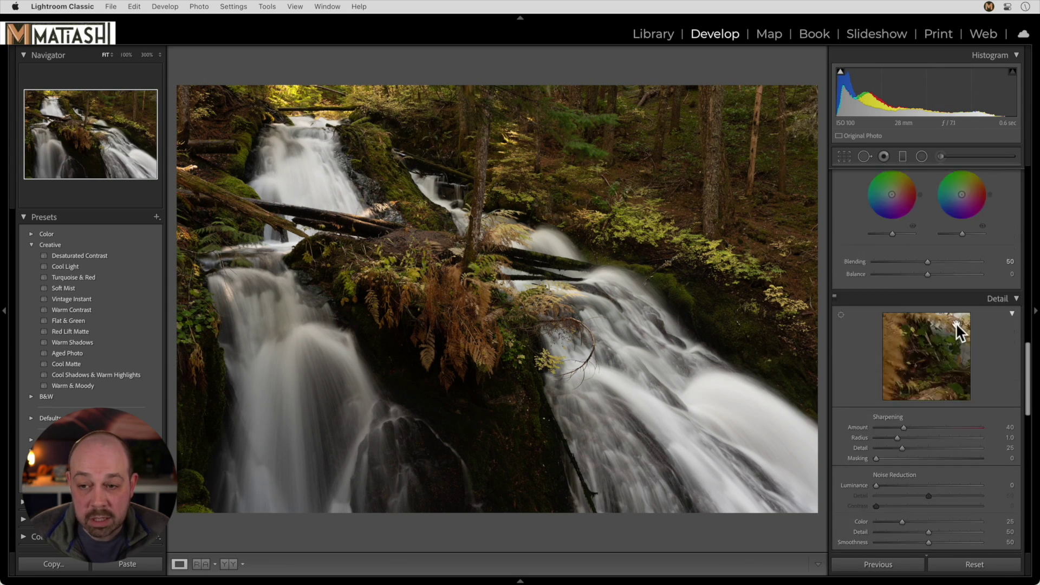
{"action": "left_click", "coordinate": [844, 156]}
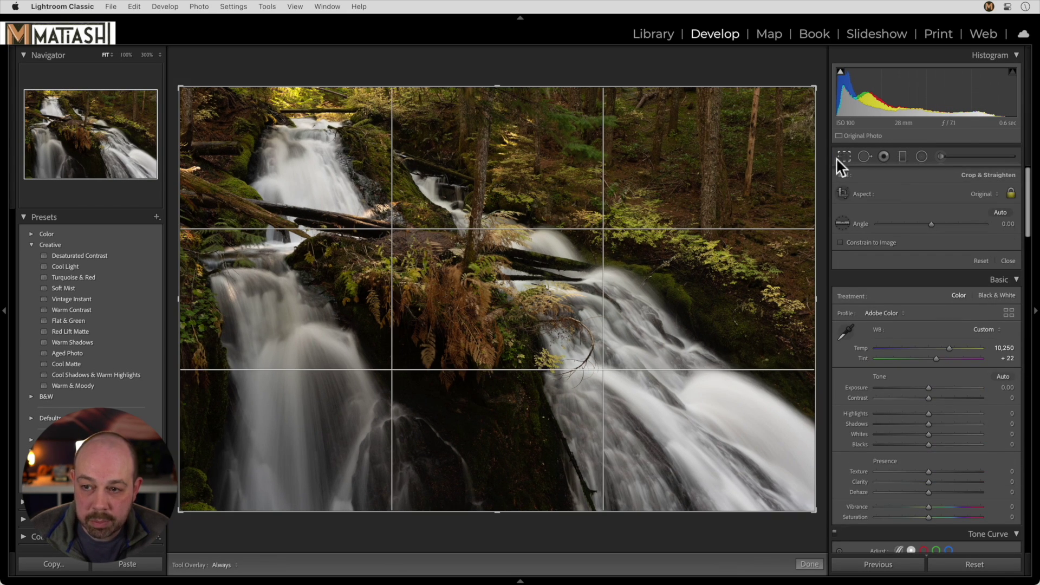
{"action": "left_click_drag", "start_coordinate": [178, 508], "coordinate": [236, 476]}
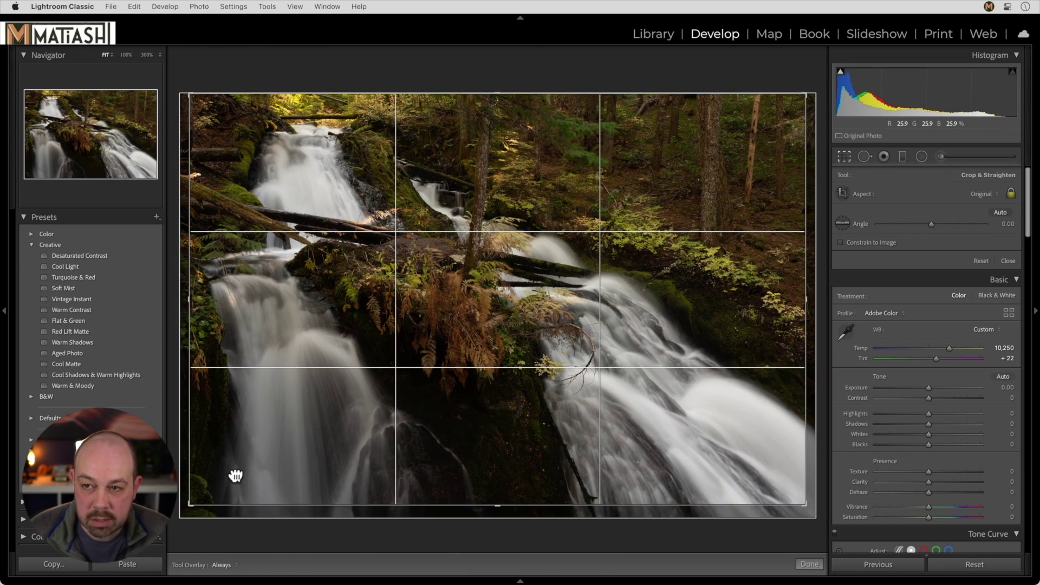
{"action": "left_click", "coordinate": [843, 156]}
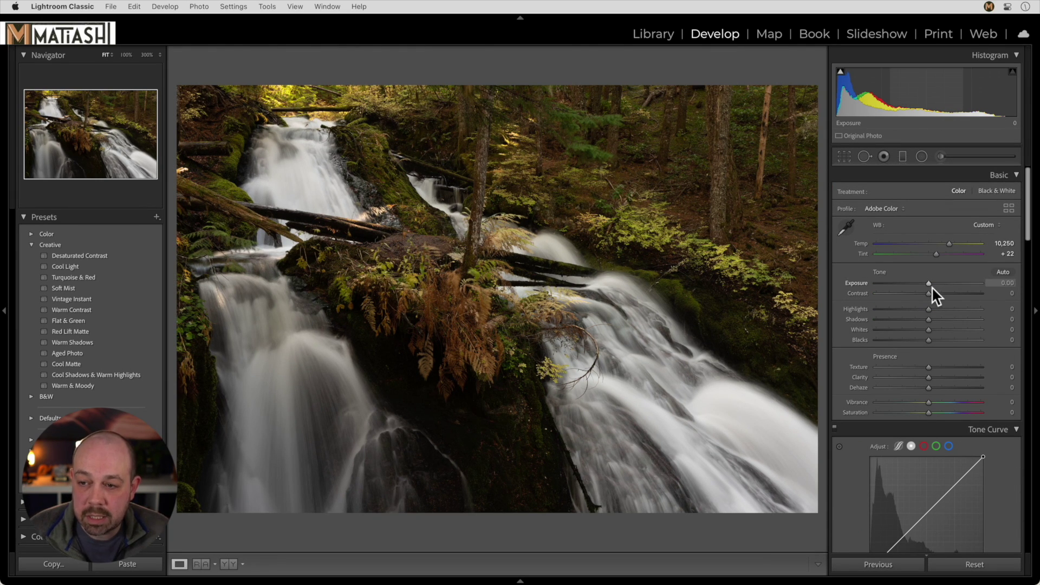
- Set Exposure to +1.05, Contrast +14, Highlights −60, Shadows +17, Whites −5, Blacks +12 and Vibrance +6
{"action": "left_click_drag", "start_coordinate": [928, 284], "coordinate": [938, 343]}
{"action": "left_click_drag", "start_coordinate": [931, 293], "coordinate": [940, 304]}
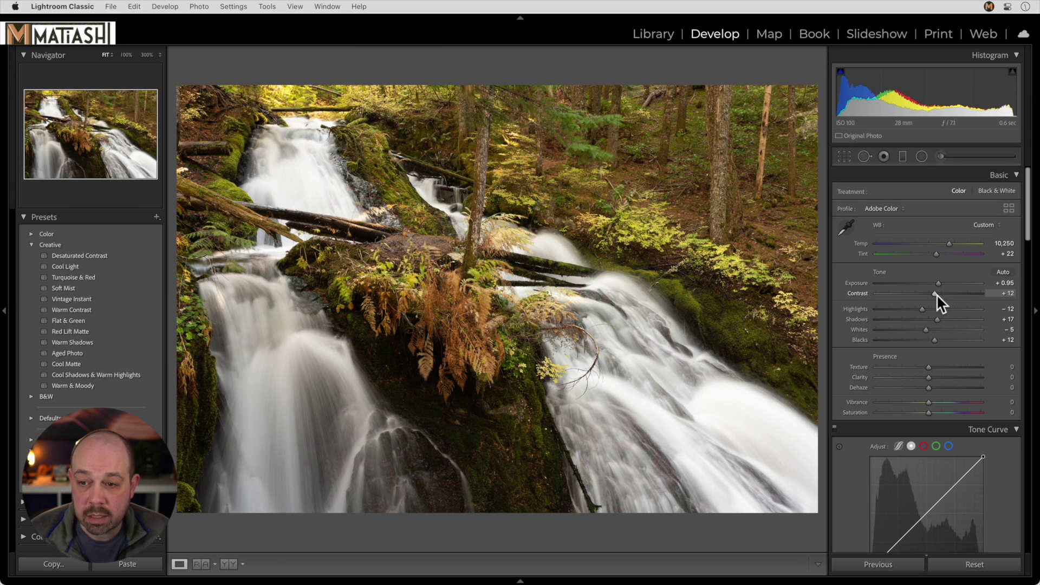
{"action": "left_click_drag", "start_coordinate": [928, 403], "coordinate": [932, 406]}
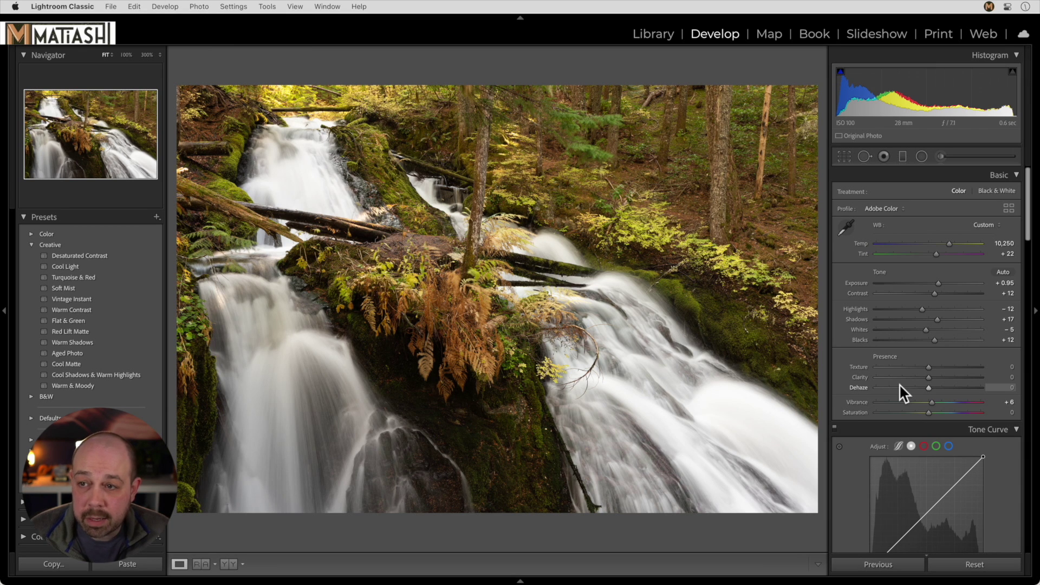
{"action": "left_click_drag", "start_coordinate": [938, 285], "coordinate": [895, 313]}
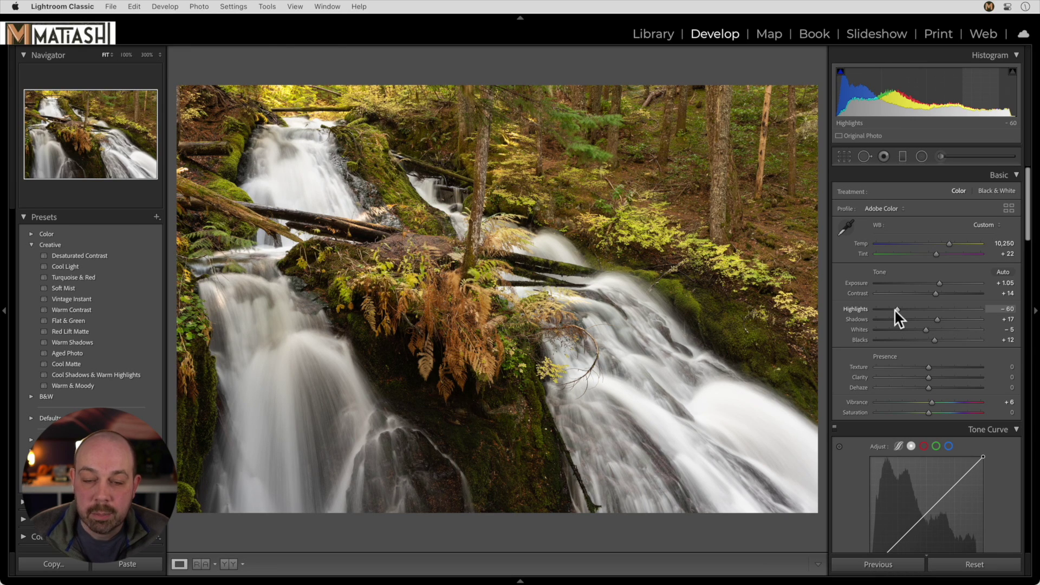
- Apply the Nature Tone 04 profile at Amount 35 and close the Profile Browser
{"action": "left_click", "coordinate": [1008, 209]}
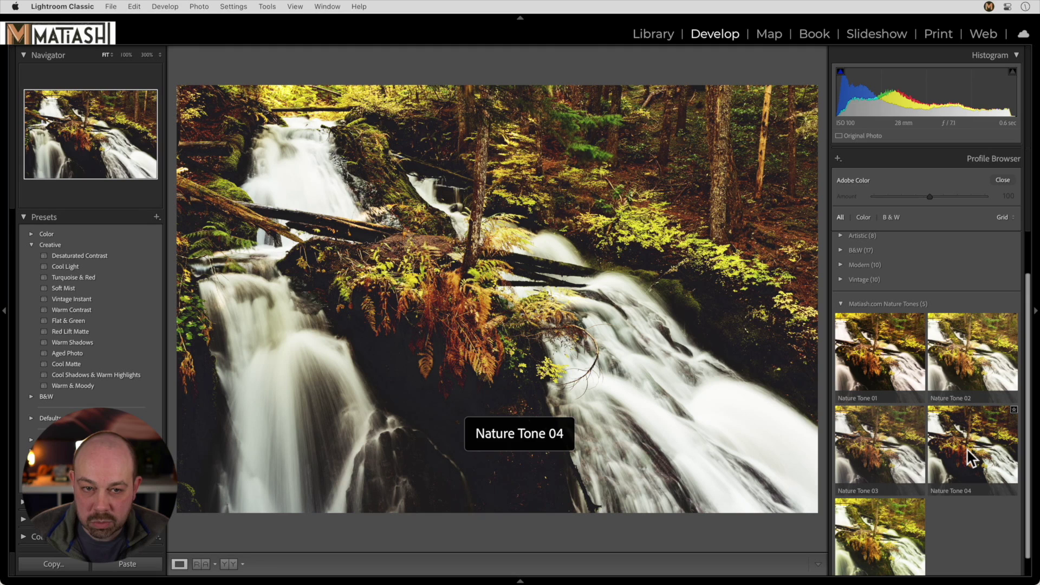
{"action": "left_click", "coordinate": [971, 460]}
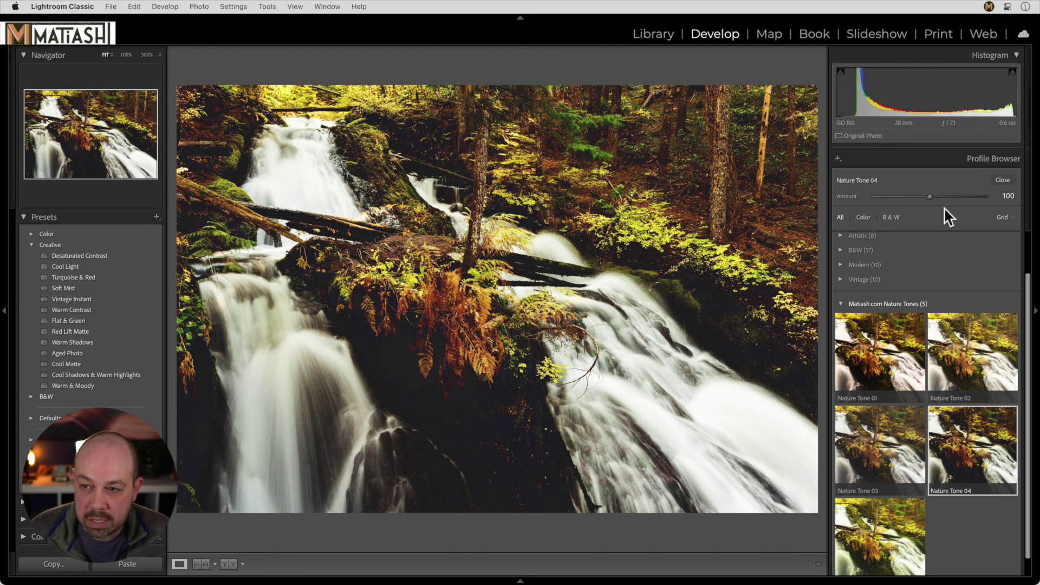
{"action": "left_click_drag", "start_coordinate": [929, 195], "coordinate": [892, 200]}
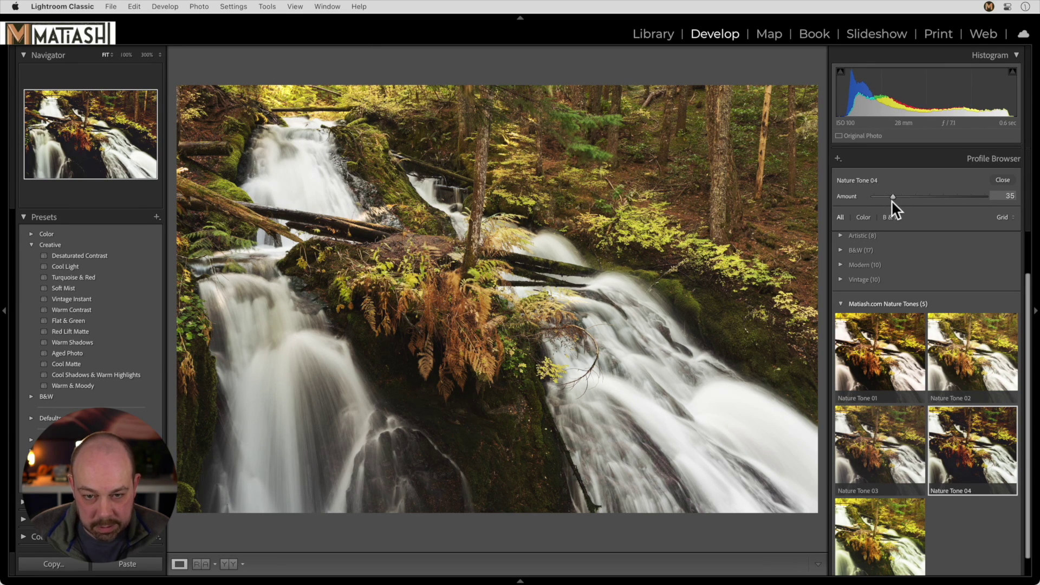
{"action": "left_click", "coordinate": [1004, 180]}
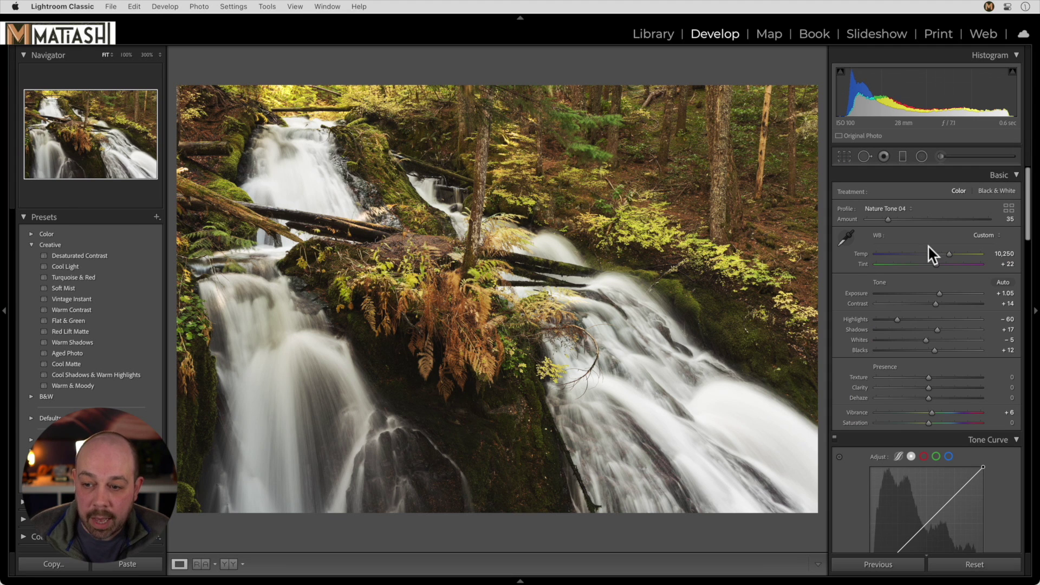
- Set the waterfall photo's Texture to +7 and Clarity to +10
{"action": "scroll", "coordinate": [928, 245], "scroll_direction": "down", "scroll_amount": 3}
{"action": "mouse_move", "coordinate": [929, 310]}
{"action": "left_mouse_down"}
{"action": "mouse_move", "coordinate": [928, 299]}
{"action": "mouse_move", "coordinate": [933, 313]}
{"action": "left_mouse_up"}
- Try an S-shaped point curve with its shadow point at about Input 61, Output 53, and undo both curve points
{"action": "scroll", "coordinate": [932, 310], "scroll_direction": "down", "scroll_amount": 4}
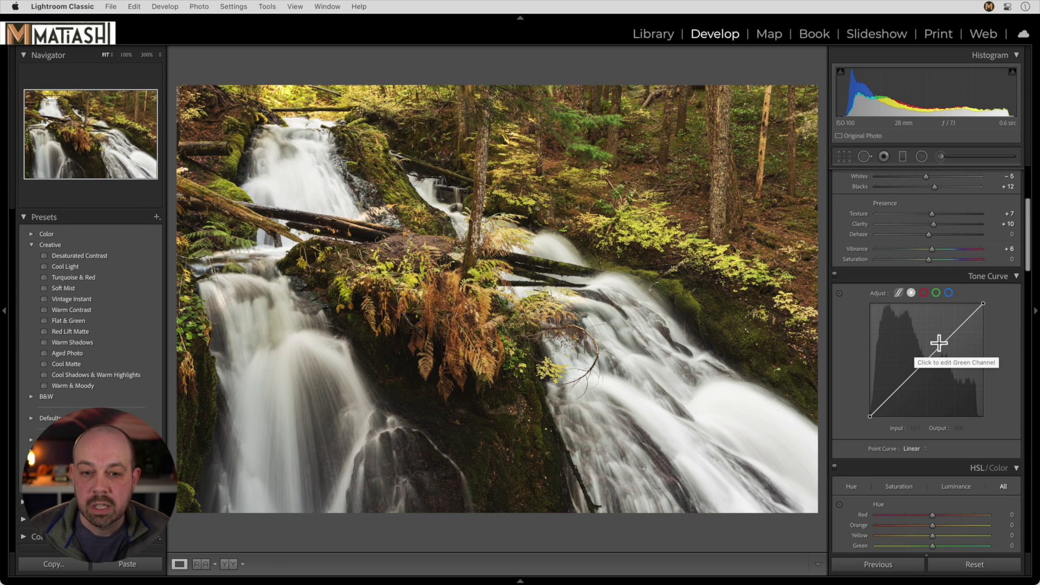
{"action": "left_click_drag", "start_coordinate": [954, 332], "coordinate": [954, 328]}
{"action": "left_click_drag", "start_coordinate": [897, 389], "coordinate": [896, 395]}
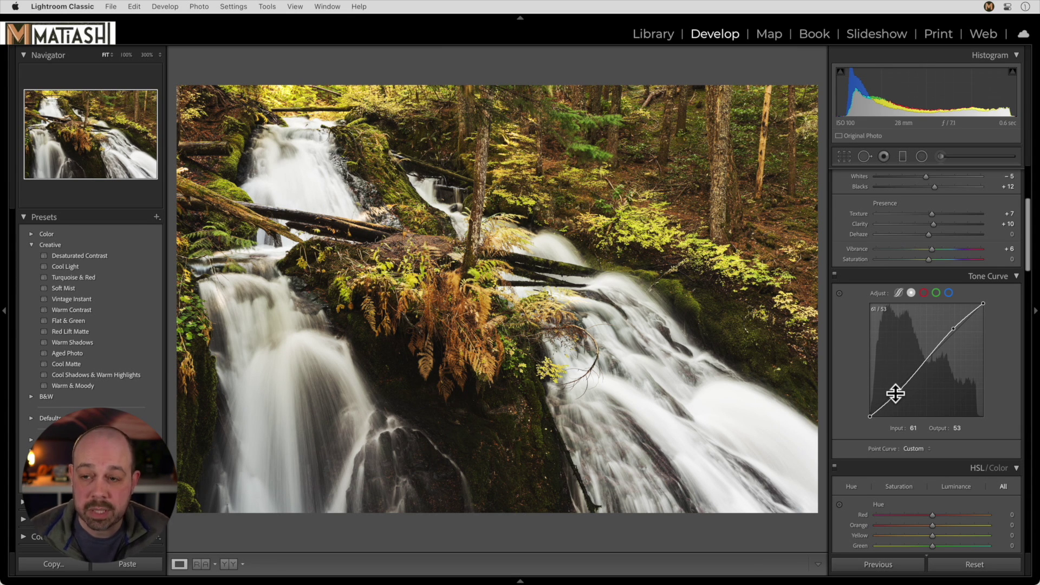
{"action": "key", "text": "super+z"}
{"action": "key", "text": "super+z"}
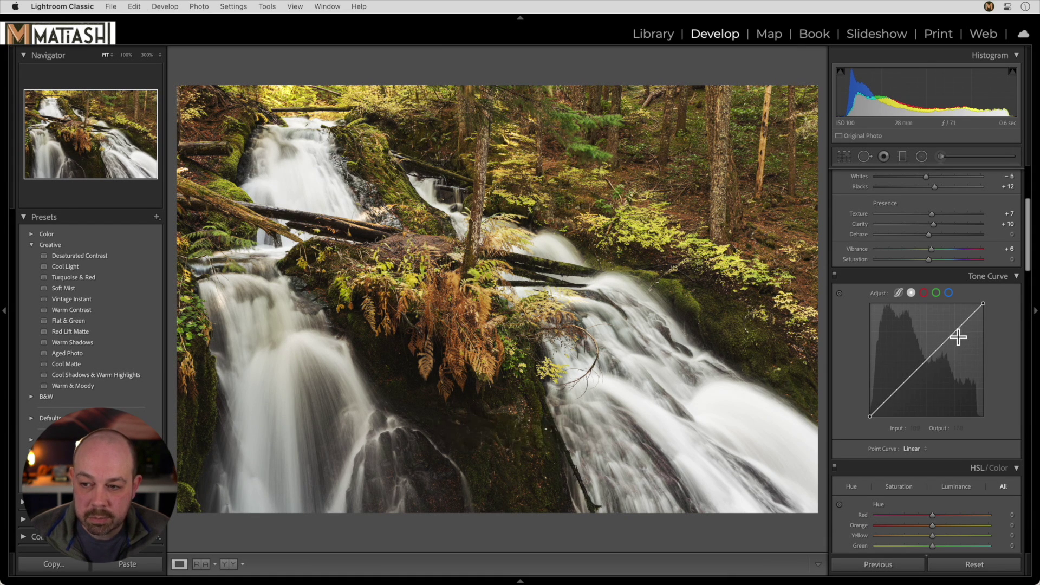
- Lift the highlights of the tone curve with a point at about Input 187, Output 193
{"action": "left_click_drag", "start_coordinate": [955, 333], "coordinate": [954, 329]}
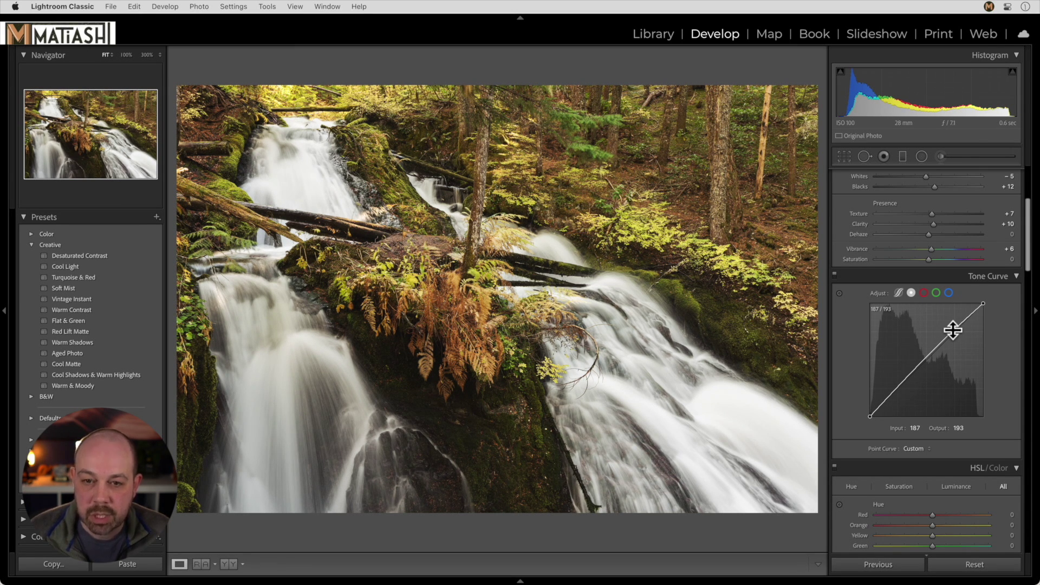
- Grade the shadows to Hue 236, Saturation 25, Luminance +15 and the midtones to Hue 54, Saturation 23
{"action": "scroll", "coordinate": [953, 330], "scroll_direction": "down", "scroll_amount": 12}
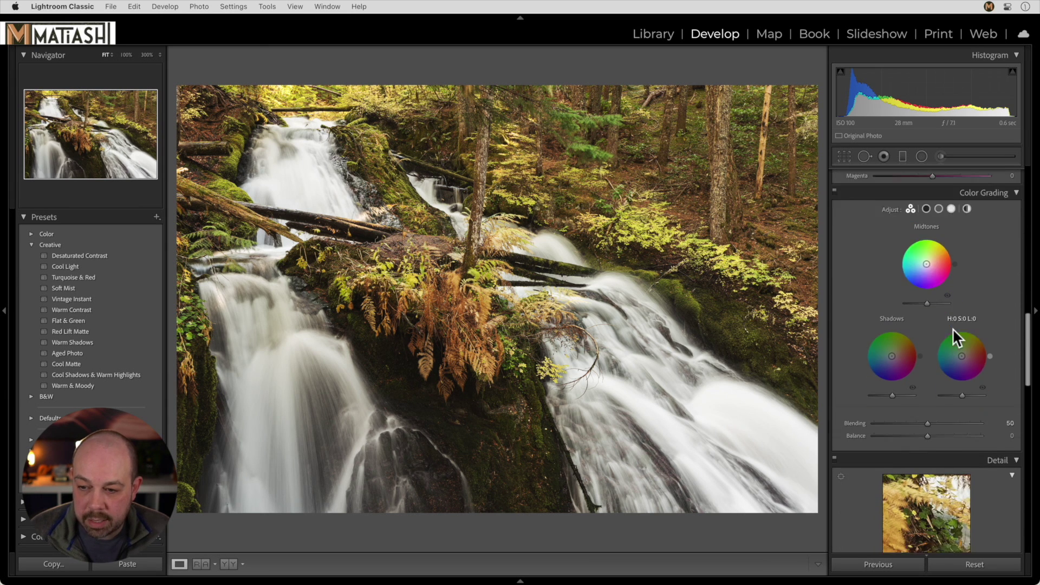
{"action": "scroll", "coordinate": [953, 327], "scroll_direction": "down", "scroll_amount": 2}
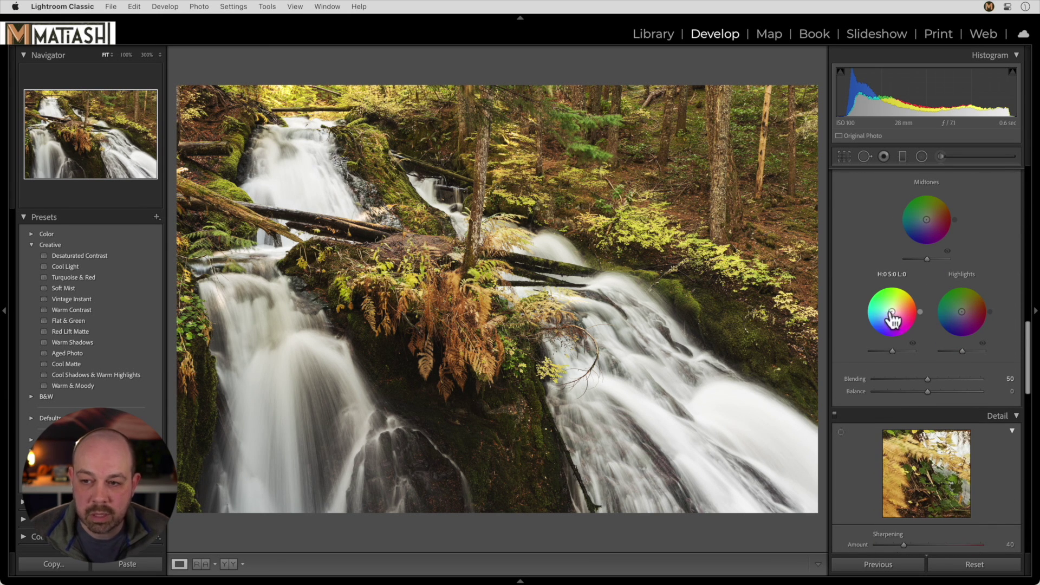
{"action": "mouse_move", "coordinate": [892, 317]}
{"action": "left_mouse_down"}
{"action": "mouse_move", "coordinate": [879, 334]}
{"action": "mouse_move", "coordinate": [889, 316]}
{"action": "left_mouse_up"}
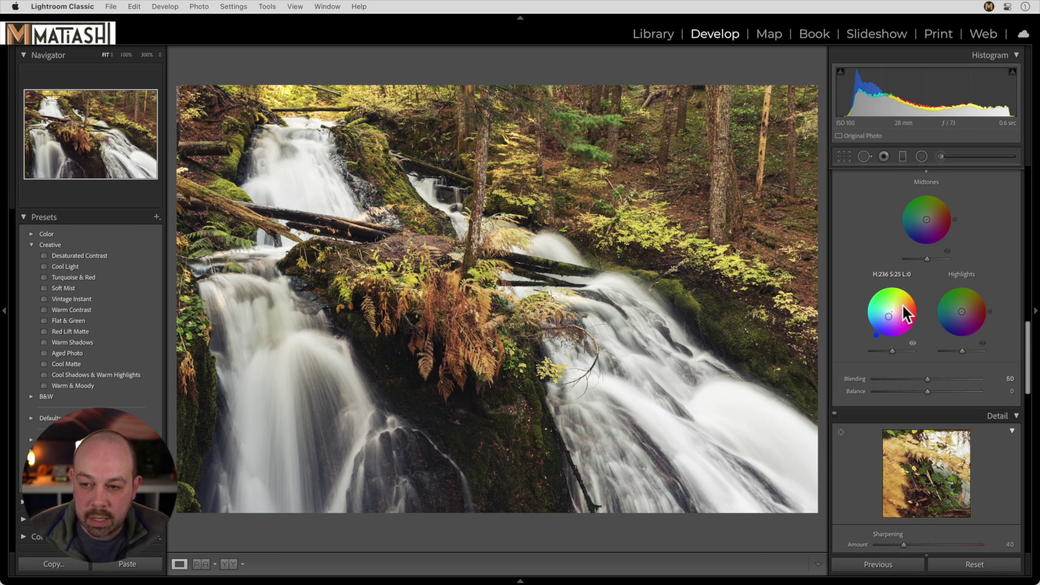
{"action": "left_click_drag", "start_coordinate": [893, 351], "coordinate": [897, 351]}
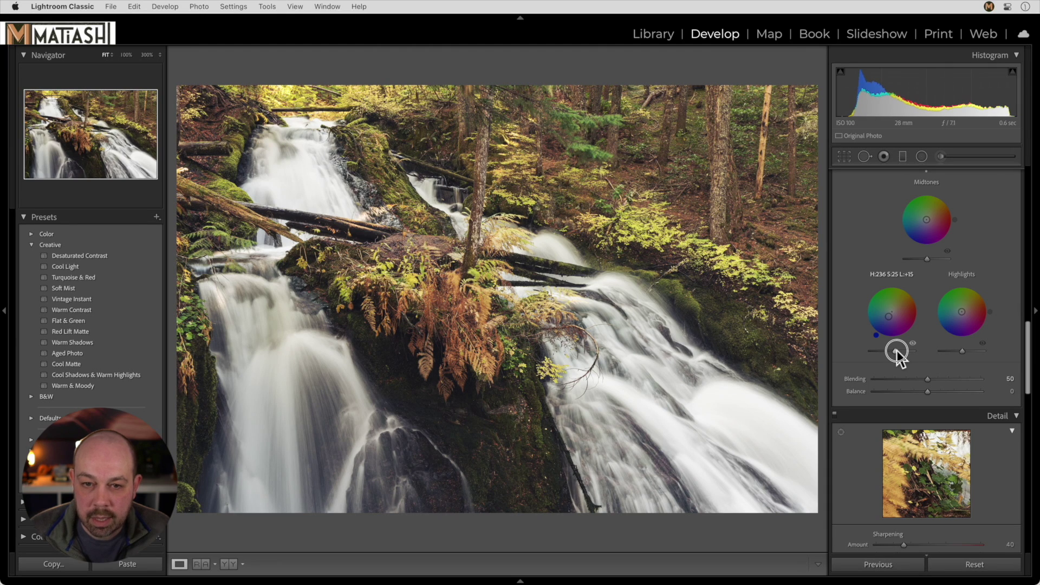
{"action": "mouse_move", "coordinate": [927, 219]}
{"action": "left_mouse_down"}
{"action": "mouse_move", "coordinate": [933, 197]}
{"action": "mouse_move", "coordinate": [944, 209]}
{"action": "mouse_move", "coordinate": [934, 220]}
{"action": "left_mouse_up"}
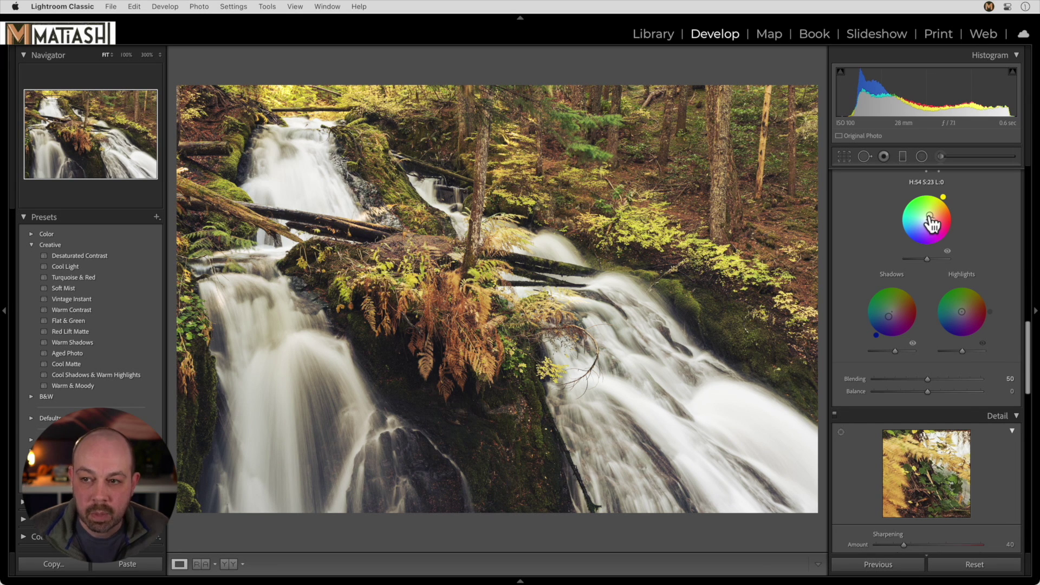
- Raise the Nature Tone 04 profile Amount to 43
{"action": "scroll", "coordinate": [927, 217], "scroll_direction": "up", "scroll_amount": 15}
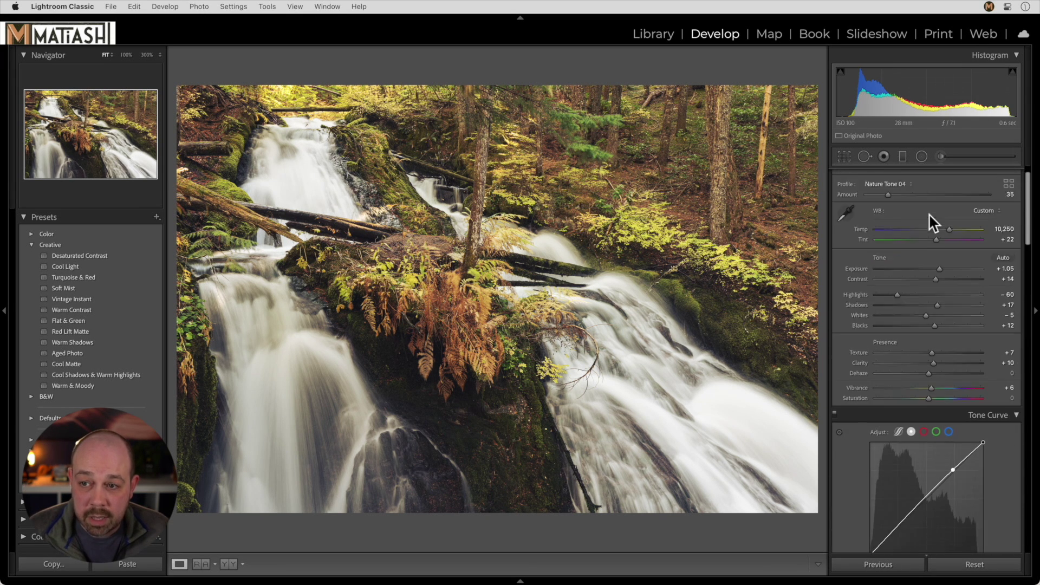
{"action": "scroll", "coordinate": [916, 216], "scroll_direction": "down", "scroll_amount": 1}
{"action": "left_click_drag", "start_coordinate": [886, 219], "coordinate": [892, 222]}
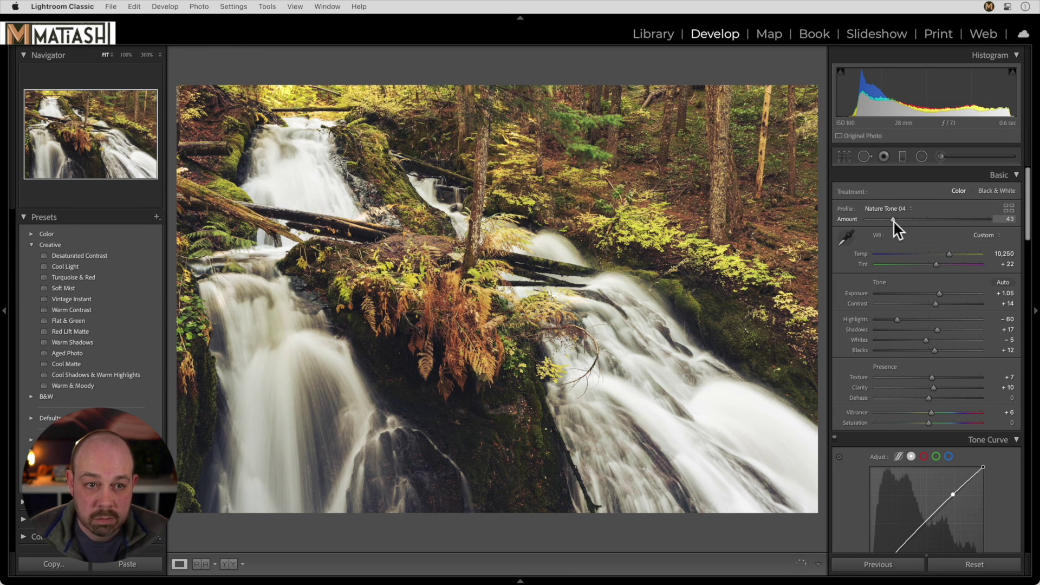
- Add a post-crop vignette with Amount −10, Midpoint 27 and Feather 72
{"action": "scroll", "coordinate": [893, 220], "scroll_direction": "down", "scroll_amount": 15}
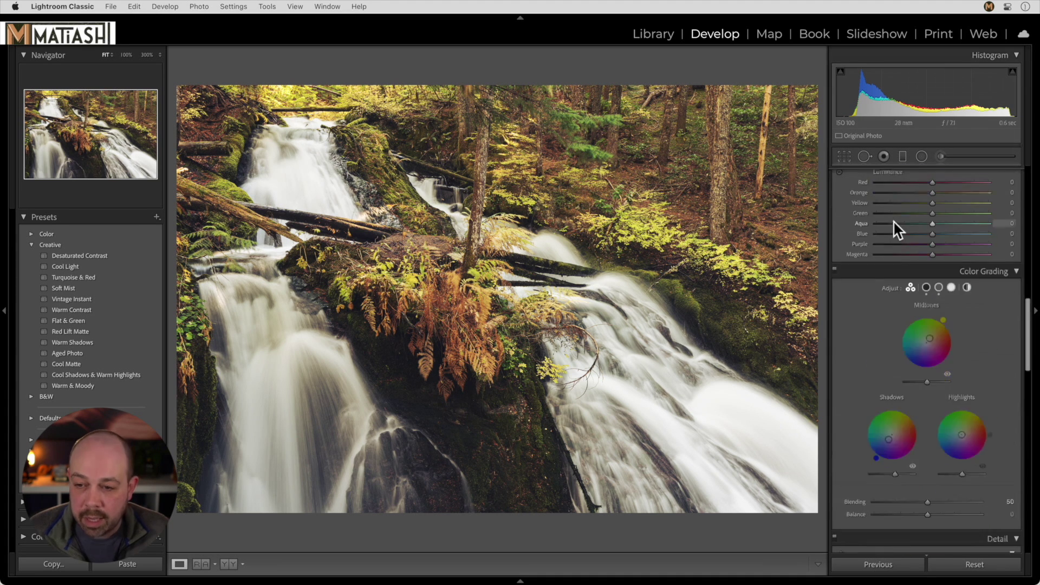
{"action": "scroll", "coordinate": [893, 220], "scroll_direction": "down", "scroll_amount": 8}
{"action": "scroll", "coordinate": [893, 221], "scroll_direction": "down", "scroll_amount": 4}
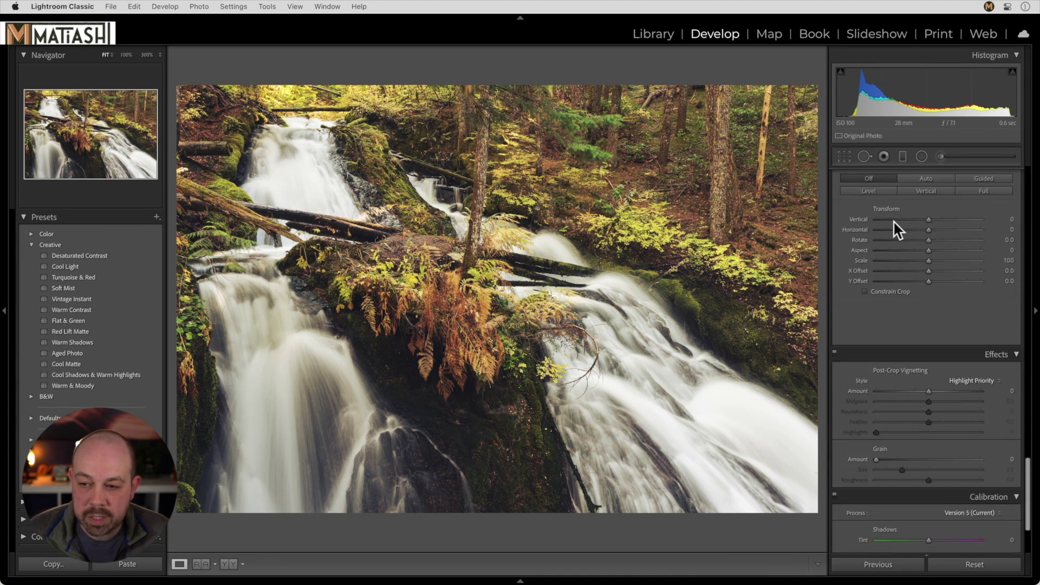
{"action": "left_click_drag", "start_coordinate": [928, 324], "coordinate": [958, 359]}
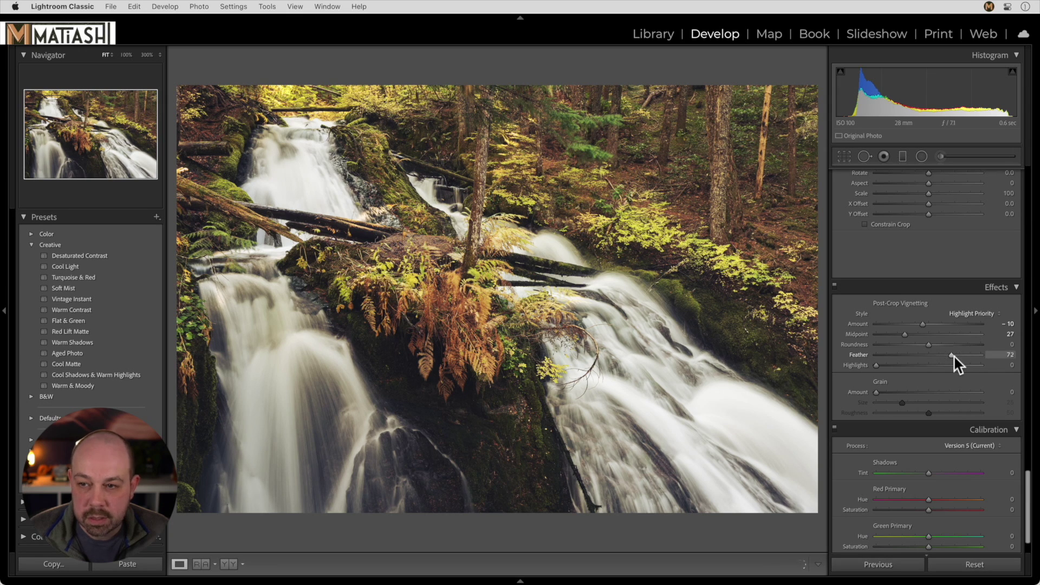
- Set the sharpening Amount to 59 and Masking to 58, and switch to the Library's Survey view
{"action": "scroll", "coordinate": [953, 356], "scroll_direction": "up", "scroll_amount": 15}
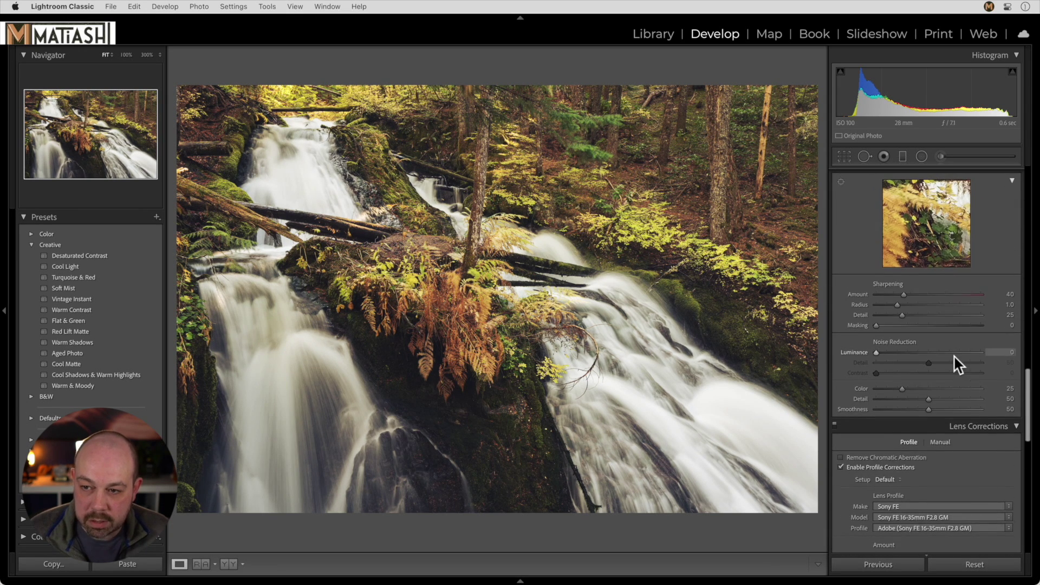
{"action": "scroll", "coordinate": [953, 356], "scroll_direction": "up", "scroll_amount": 1}
{"action": "left_click_drag", "start_coordinate": [904, 303], "coordinate": [938, 333]}
{"action": "key", "text": "n"}
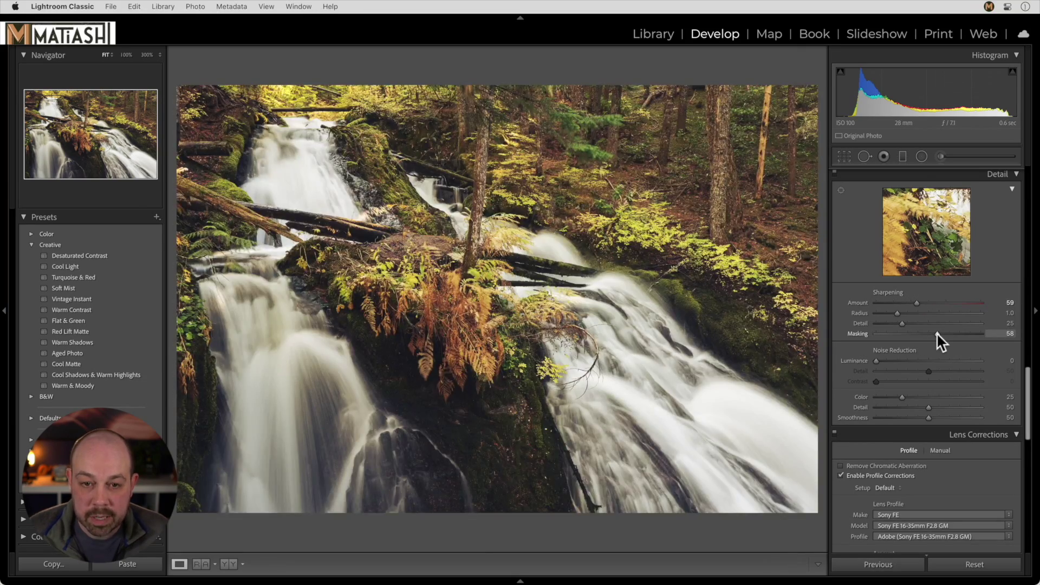
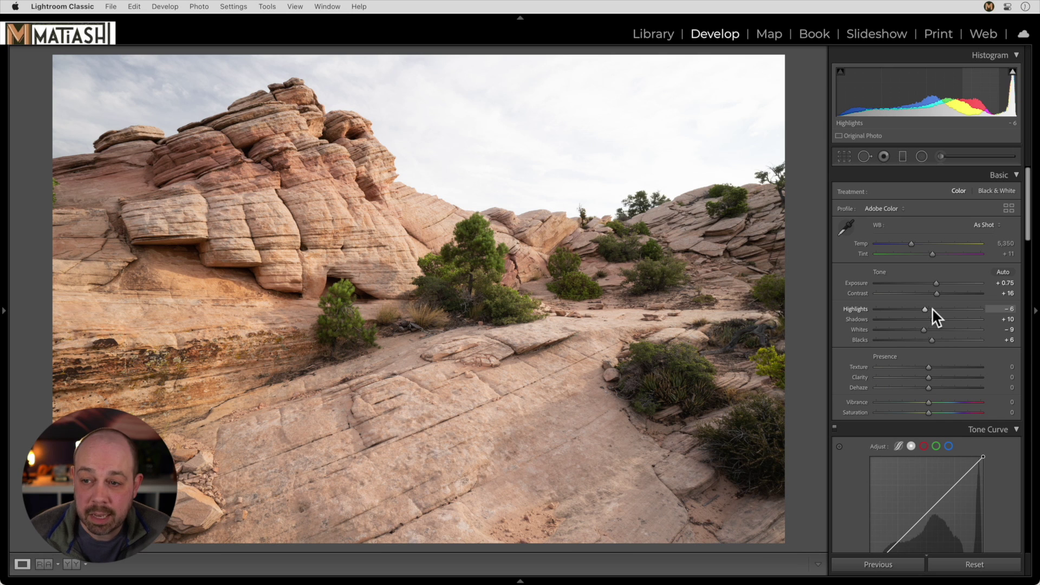
- Raise the sandstone photo's Exposure to +1.00 and add a graduated filter over the sky with Exposure −0.90 and Highlights −26
{"action": "left_click_drag", "start_coordinate": [937, 283], "coordinate": [938, 282]}
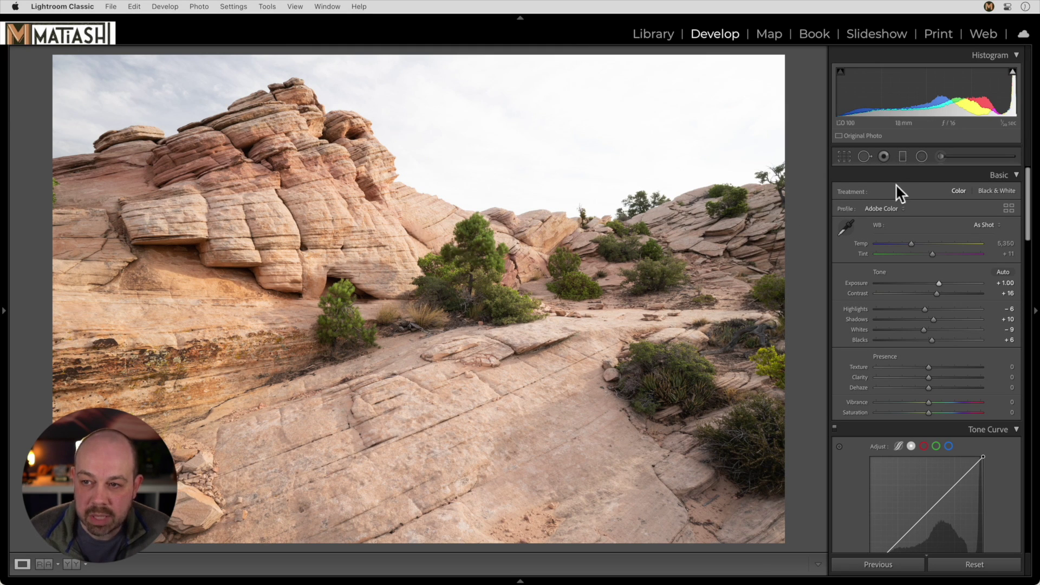
{"action": "left_click", "coordinate": [902, 157]}
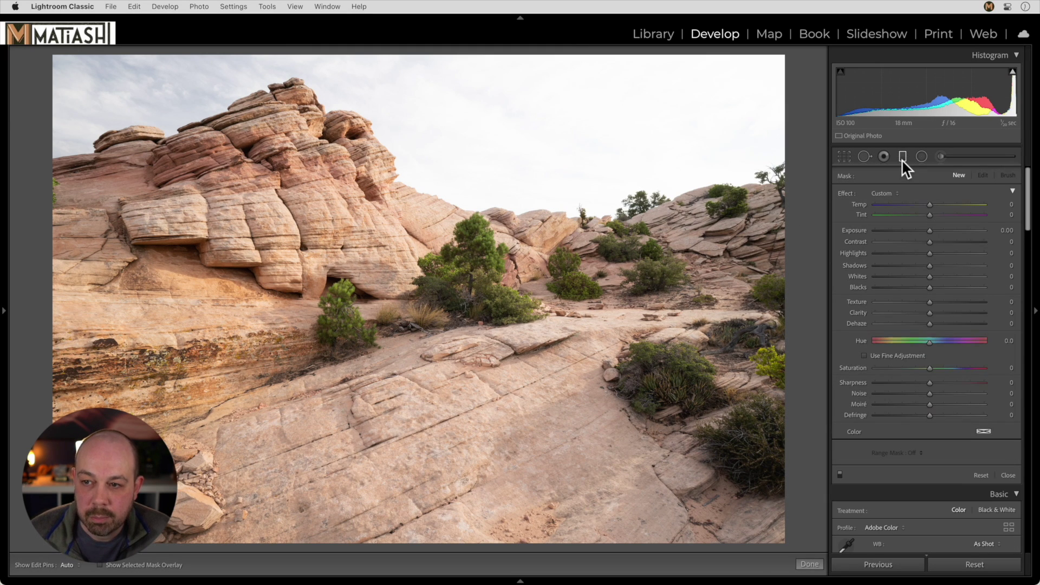
{"action": "left_click_drag", "start_coordinate": [441, 163], "coordinate": [431, 211]}
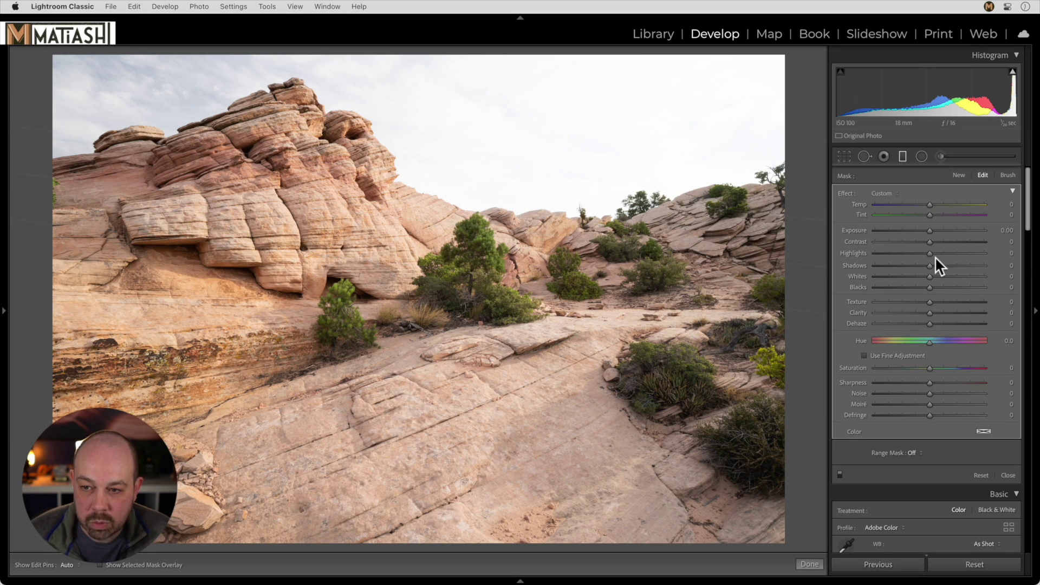
{"action": "mouse_move", "coordinate": [930, 253]}
{"action": "left_mouse_down"}
{"action": "mouse_move", "coordinate": [913, 253]}
{"action": "mouse_move", "coordinate": [926, 232]}
{"action": "mouse_move", "coordinate": [917, 232]}
{"action": "mouse_move", "coordinate": [929, 278]}
{"action": "mouse_move", "coordinate": [916, 255]}
{"action": "left_mouse_up"}
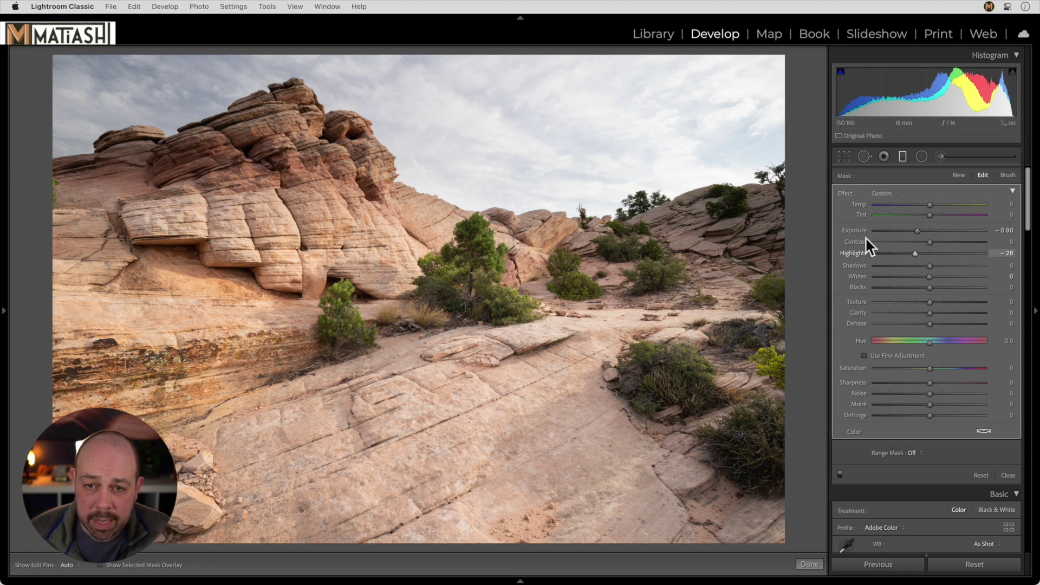
- Try a higher Dehaze on the sky's graduated filter and undo it
{"action": "left_click_drag", "start_coordinate": [930, 324], "coordinate": [940, 325]}
{"action": "key", "text": "super+z"}
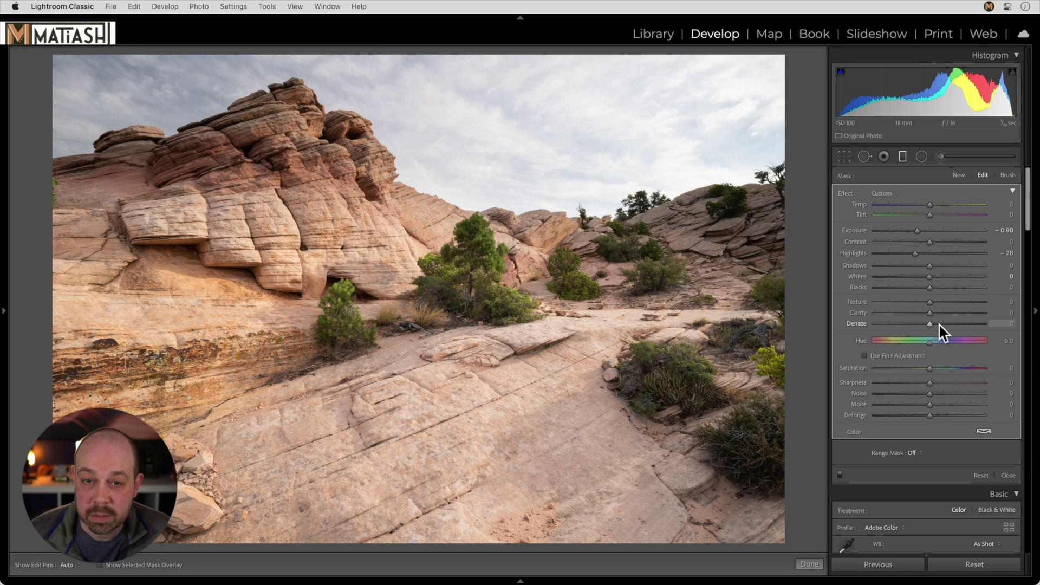
- Erase the sky's graduated filter from the sandstone rocks with a size 19 Erase brush using Auto Mask, and close the filter
{"action": "left_click", "coordinate": [1008, 176]}
{"action": "left_click", "coordinate": [975, 445]}
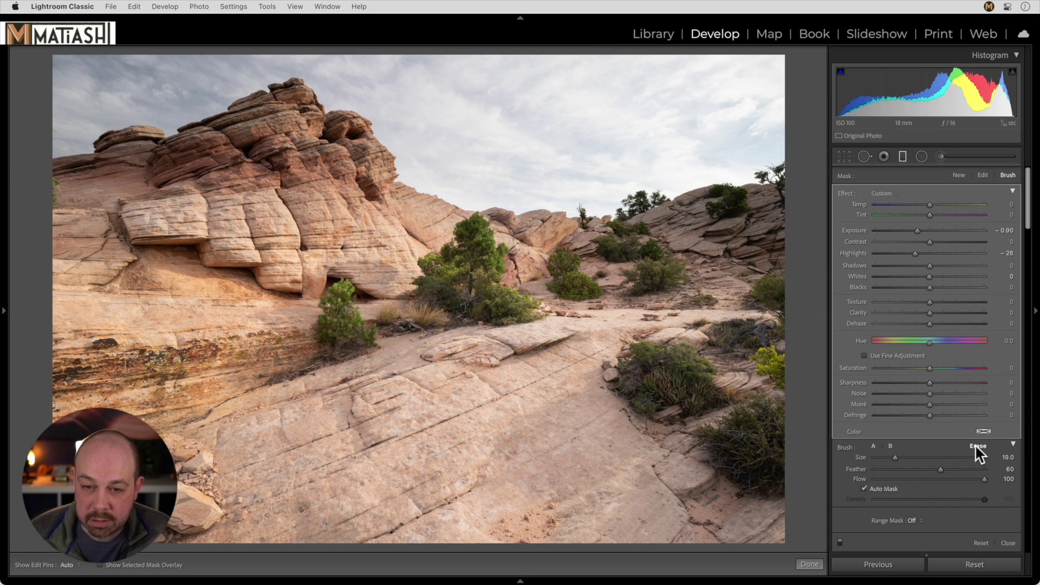
{"action": "key", "text": "h"}
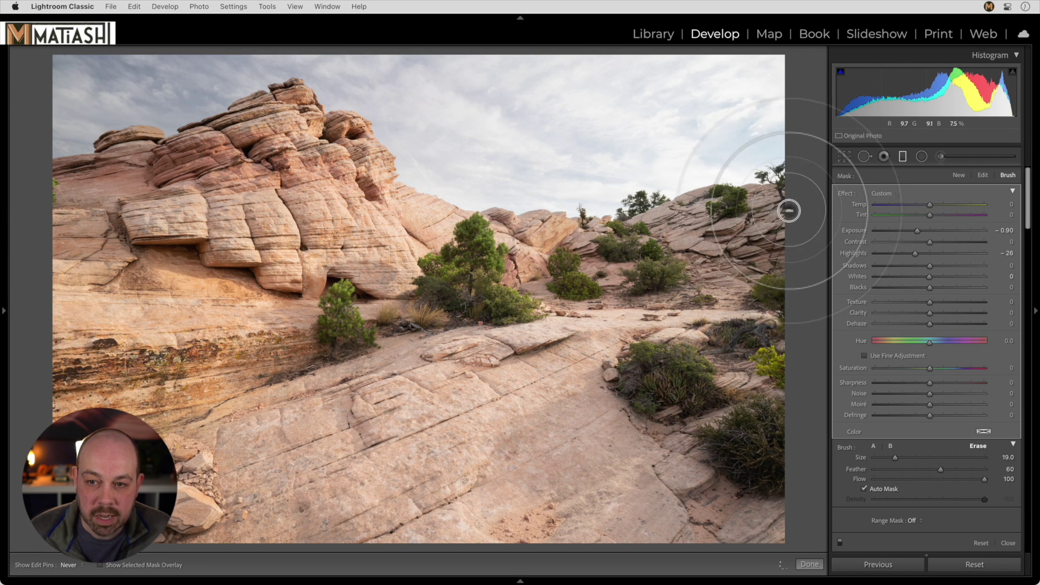
{"action": "key", "text": "h"}
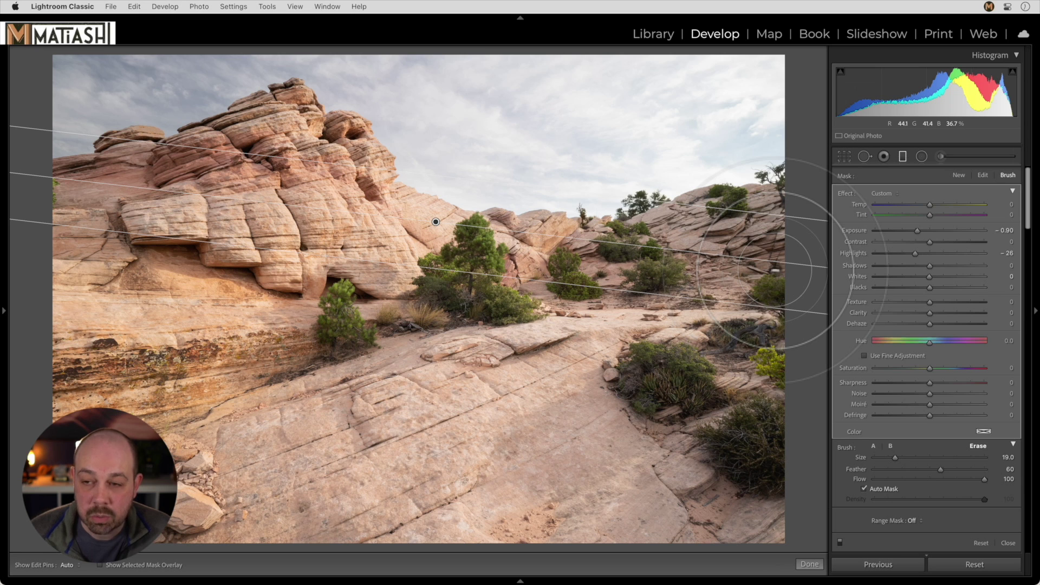
{"action": "left_click", "coordinate": [902, 156]}
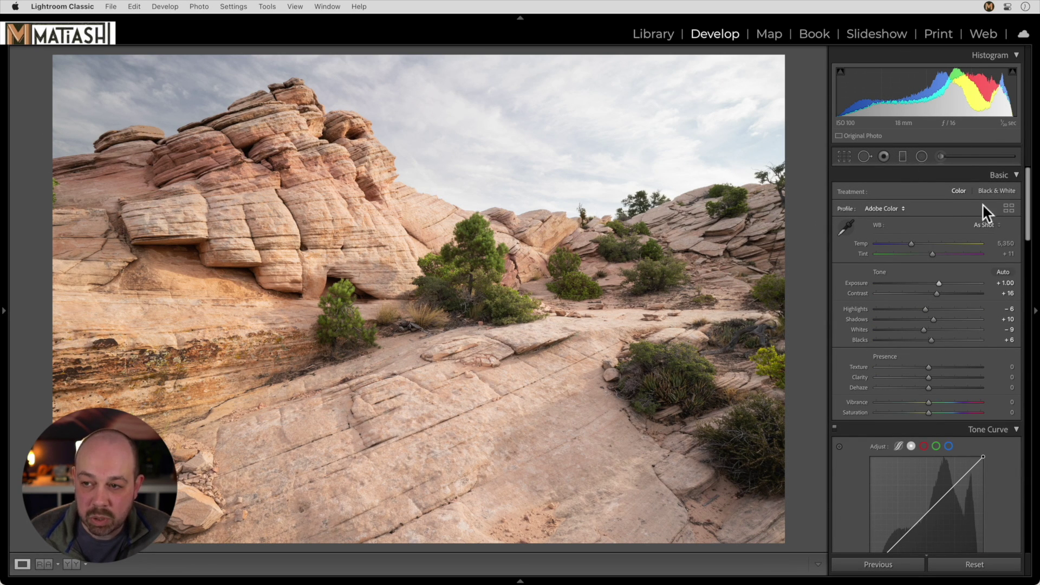
- Apply the Nature Tone 03 profile with Amount 121 and set the white balance Temp to 5,504
{"action": "left_click", "coordinate": [1010, 206]}
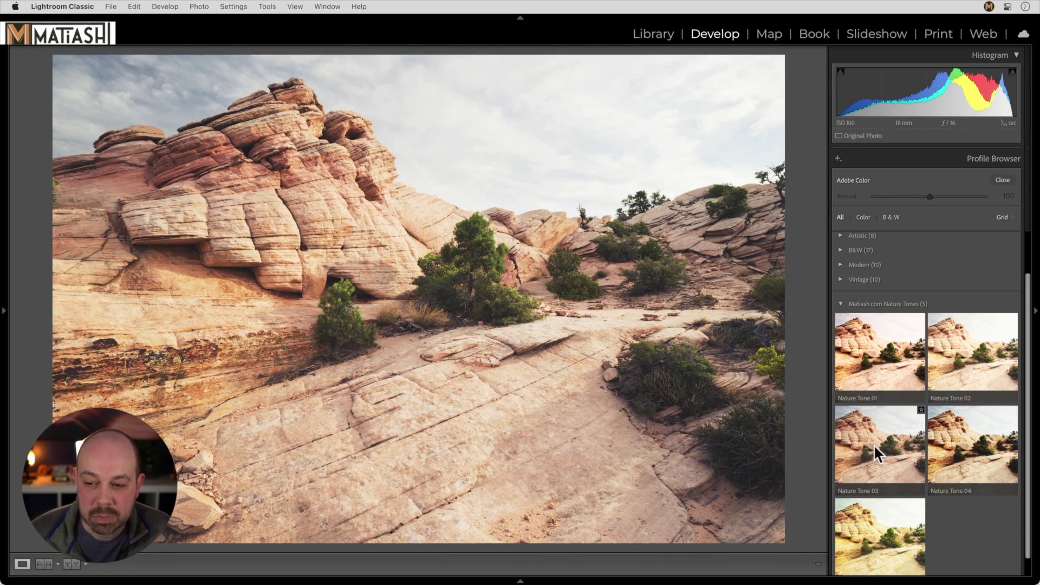
{"action": "left_click", "coordinate": [873, 444]}
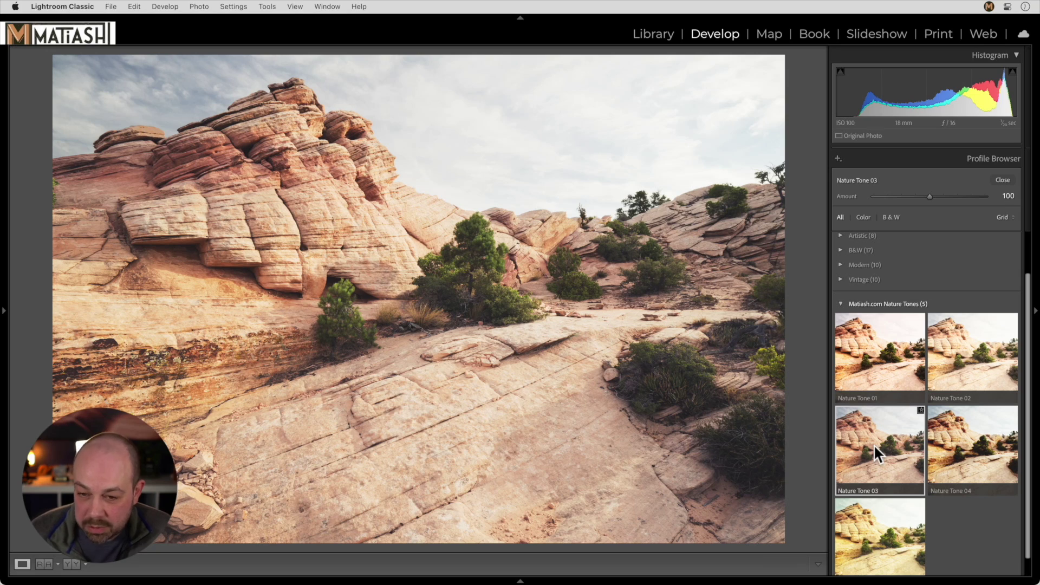
{"action": "mouse_move", "coordinate": [929, 195]}
{"action": "left_mouse_down"}
{"action": "mouse_move", "coordinate": [858, 202]}
{"action": "mouse_move", "coordinate": [942, 202]}
{"action": "left_mouse_up"}
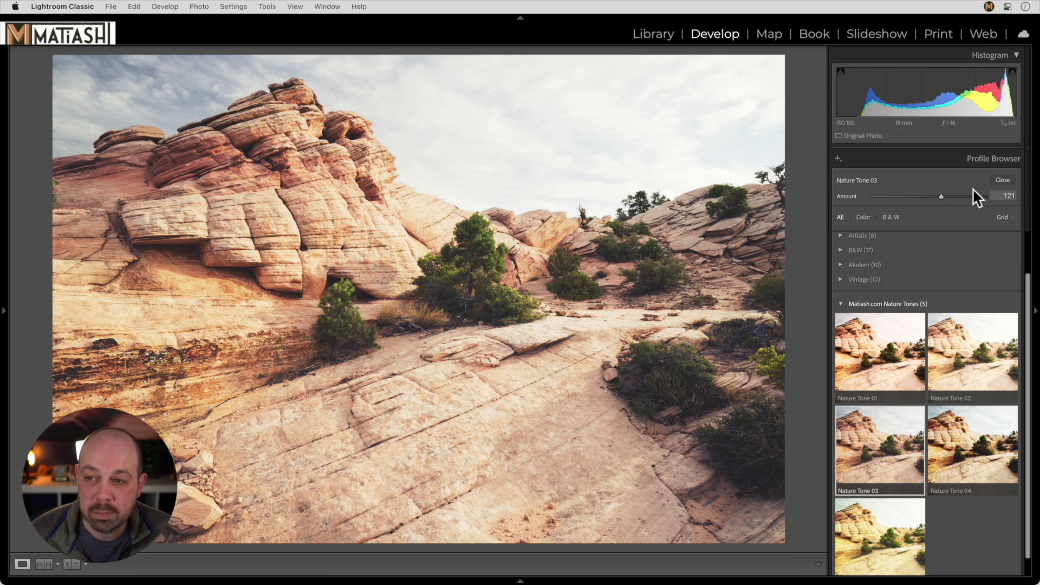
{"action": "left_click", "coordinate": [998, 182]}
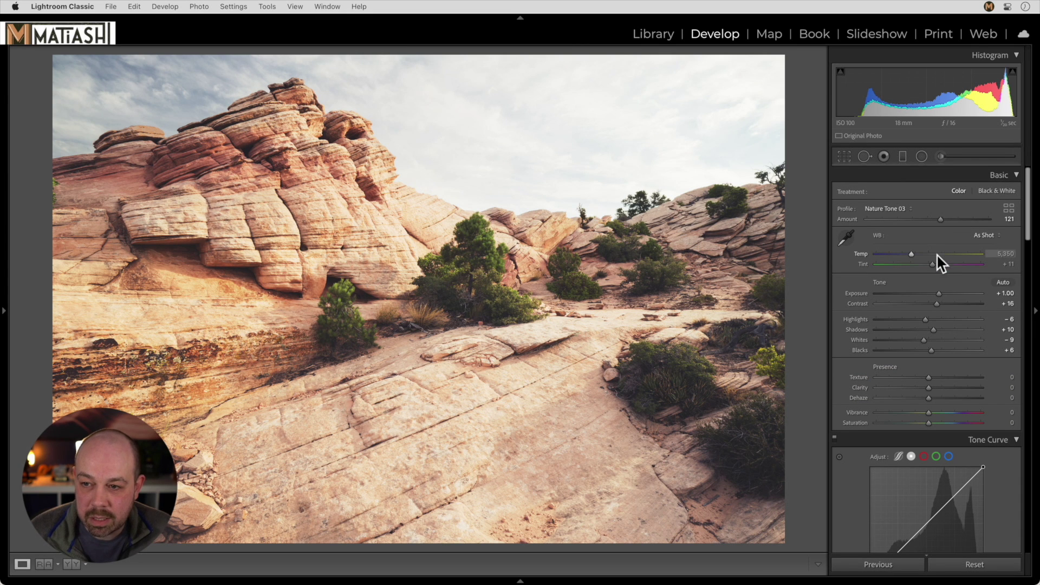
{"action": "left_click_drag", "start_coordinate": [916, 256], "coordinate": [914, 258]}
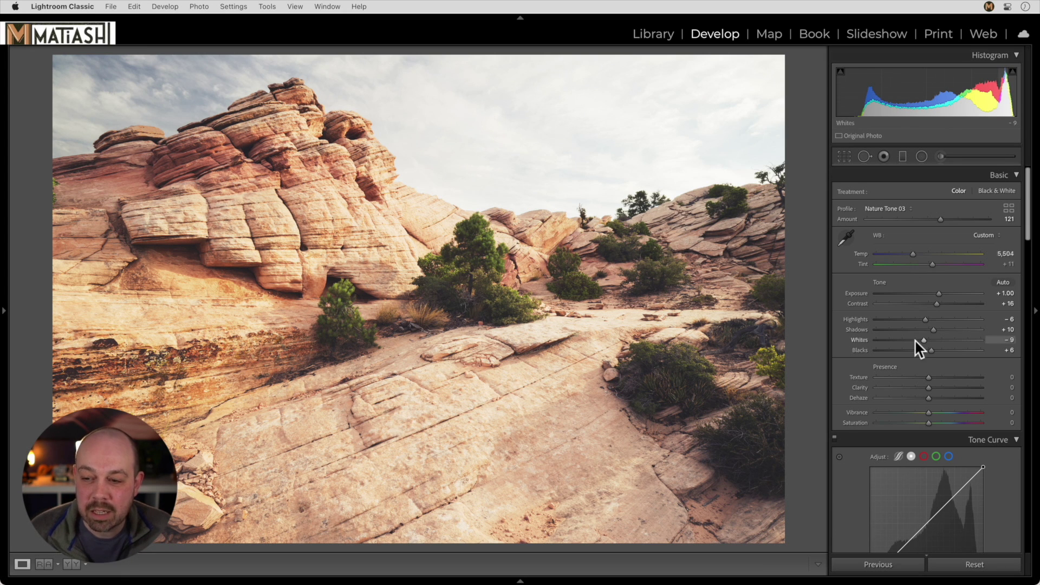
- Shift the sky's HSL Hue to Blue +26 and Purple +3, and its Saturation to Blue +26 and Purple +4
{"action": "scroll", "coordinate": [915, 340], "scroll_direction": "down", "scroll_amount": 10}
{"action": "scroll", "coordinate": [915, 339], "scroll_direction": "down", "scroll_amount": 5}
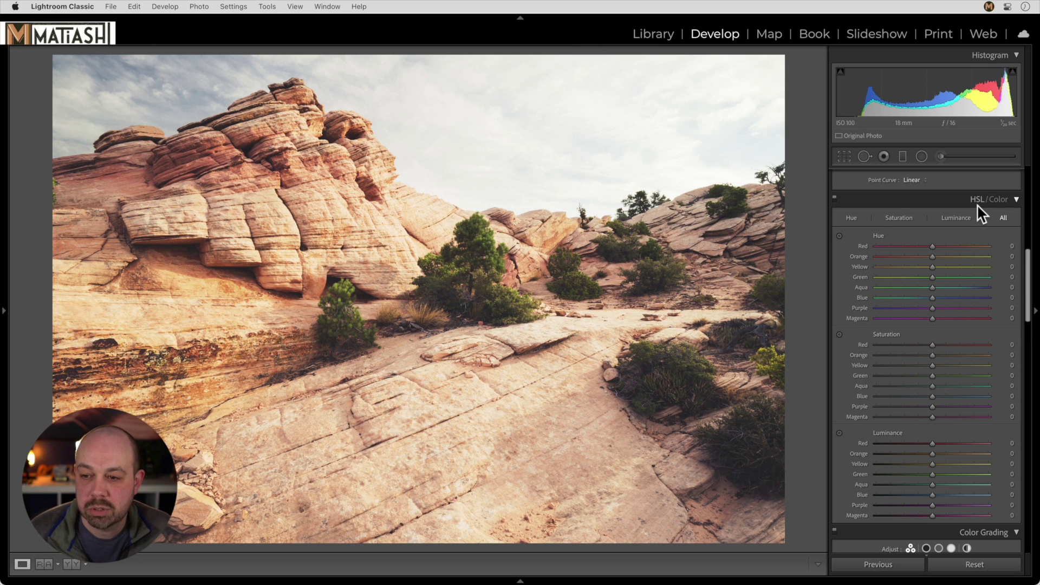
{"action": "left_click", "coordinate": [839, 235]}
{"action": "left_click_drag", "start_coordinate": [197, 101], "coordinate": [197, 71]}
{"action": "left_click", "coordinate": [840, 334]}
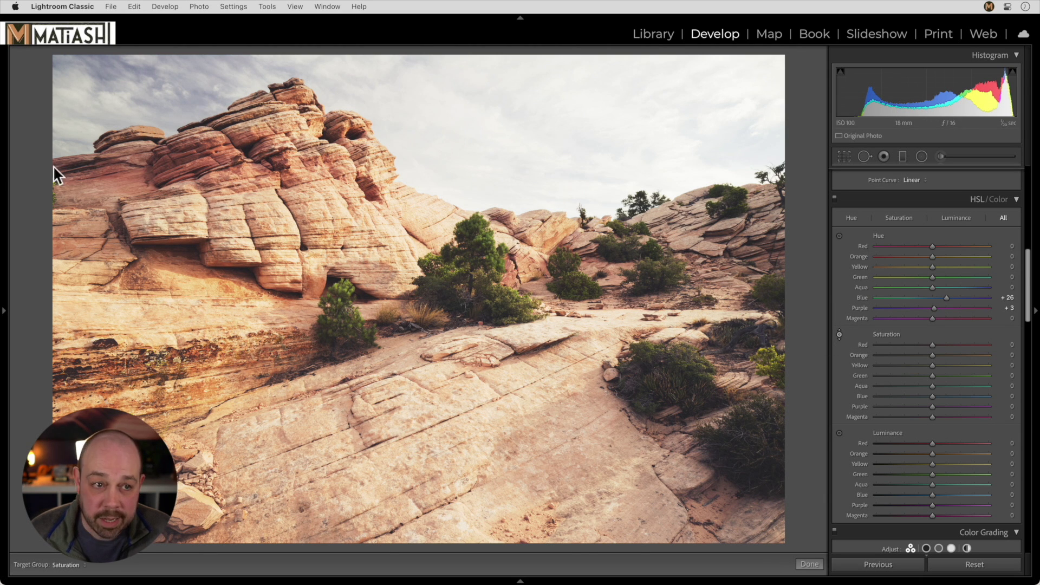
{"action": "left_click_drag", "start_coordinate": [159, 90], "coordinate": [153, 67]}
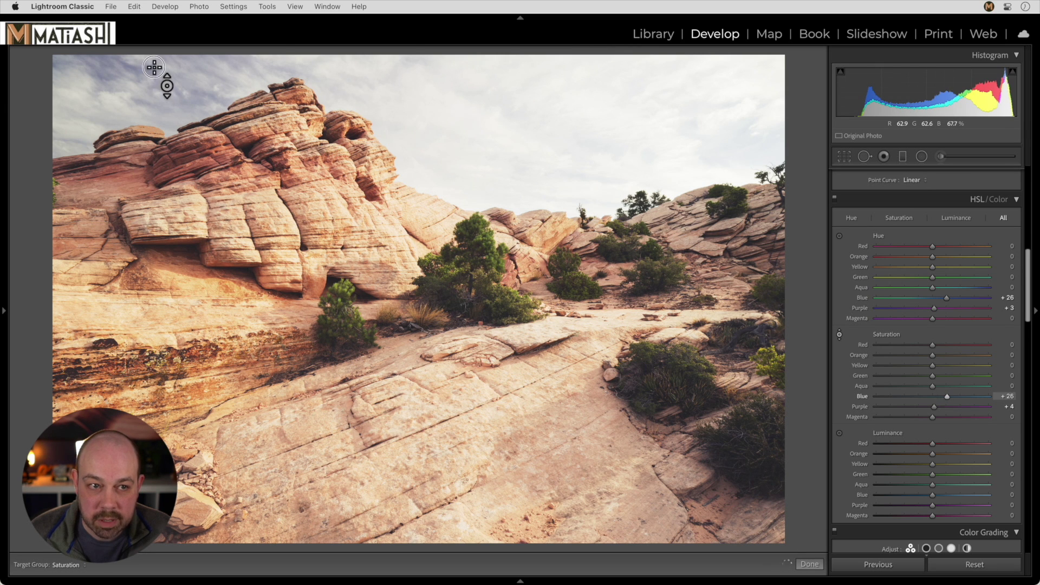
- Darken the sky's blues with HSL Luminance at Blue −45 and Purple −6
{"action": "left_click", "coordinate": [839, 433]}
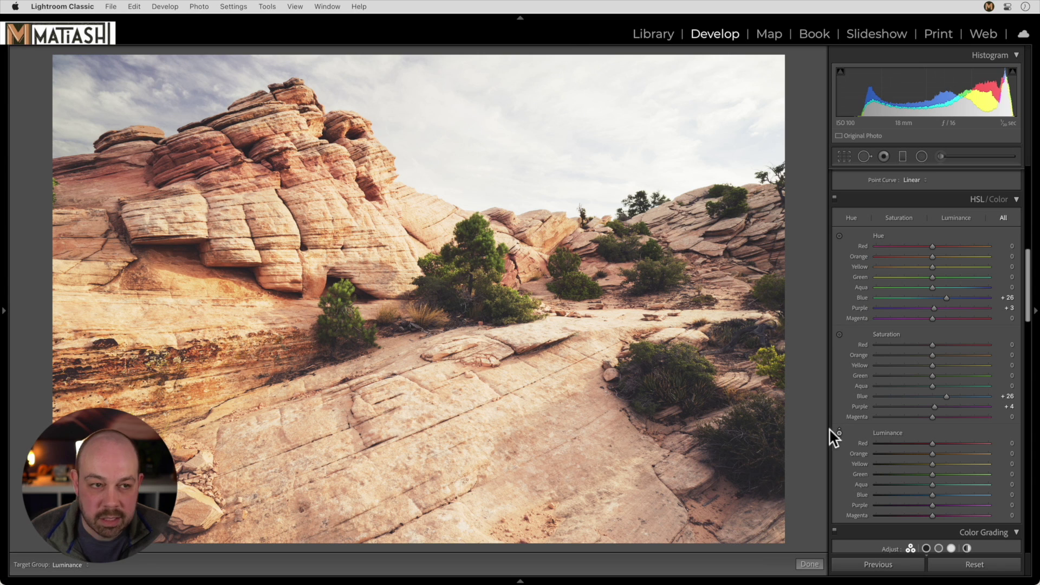
{"action": "left_click_drag", "start_coordinate": [152, 74], "coordinate": [154, 84]}
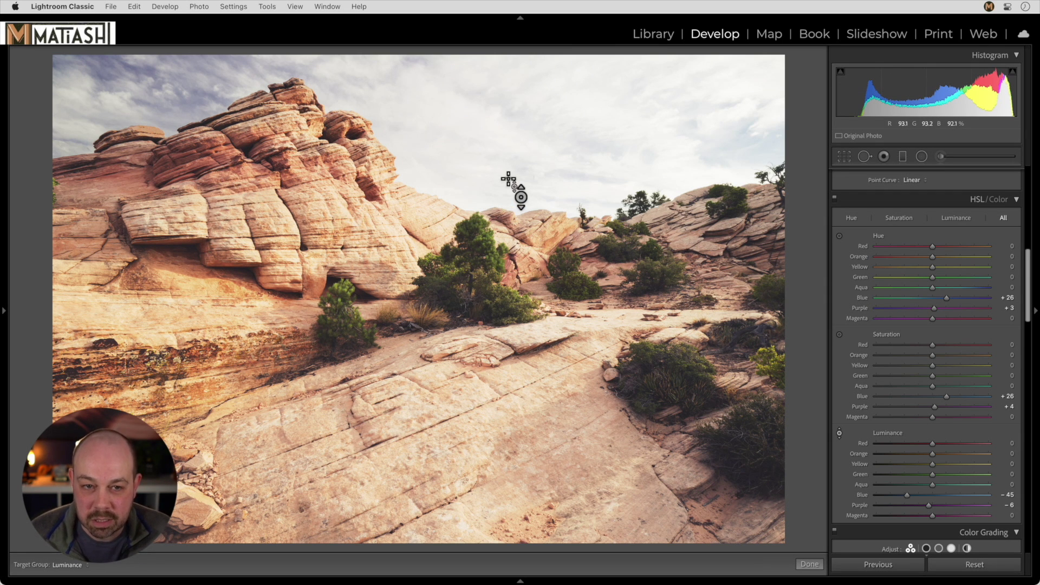
{"action": "left_click", "coordinate": [840, 433]}
- Set the photo's Texture to +6, Clarity to +7 and Dehaze to +12
{"action": "scroll", "coordinate": [906, 469], "scroll_direction": "up", "scroll_amount": 5}
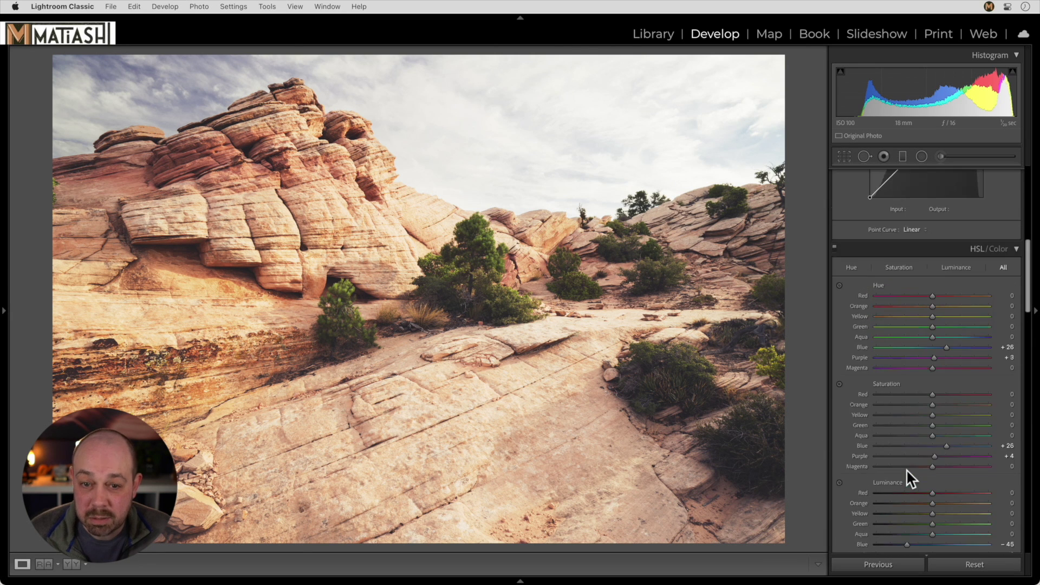
{"action": "scroll", "coordinate": [906, 469], "scroll_direction": "up", "scroll_amount": 8}
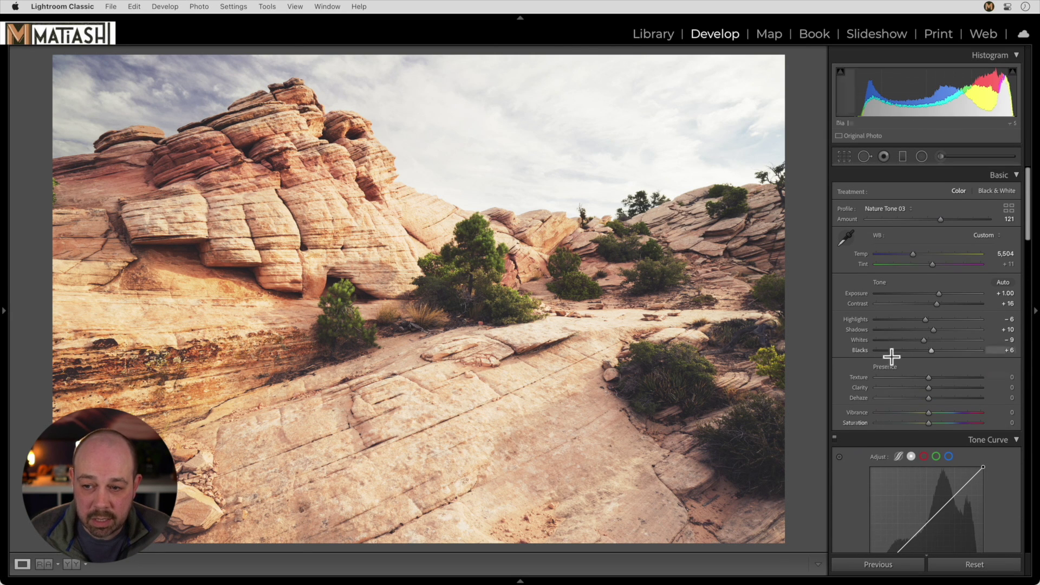
{"action": "left_click_drag", "start_coordinate": [928, 378], "coordinate": [935, 400]}
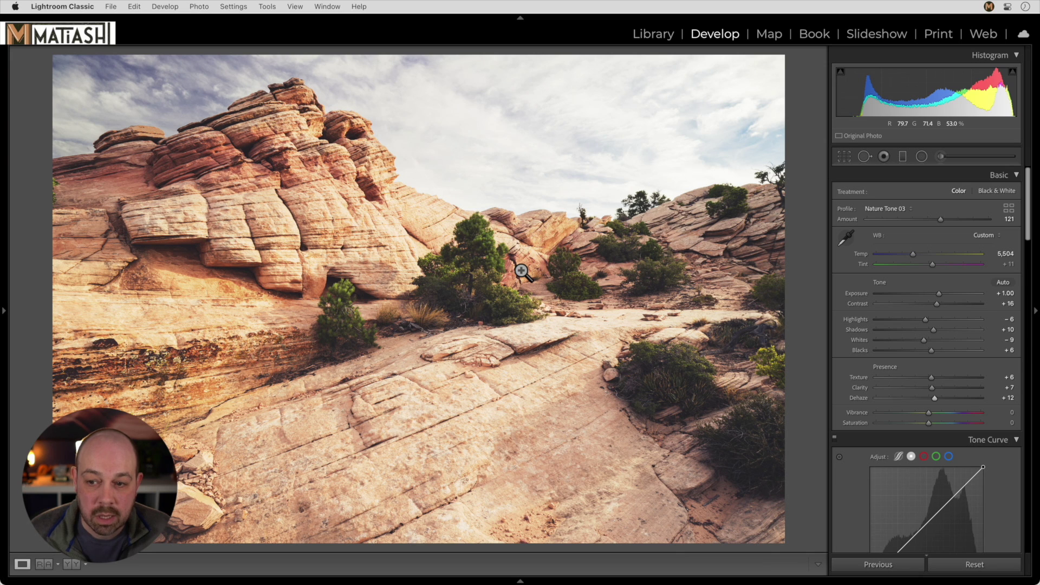
- Check the sky's existing graduated filter and set the photo's Vibrance to +7
{"action": "left_click", "coordinate": [902, 156]}
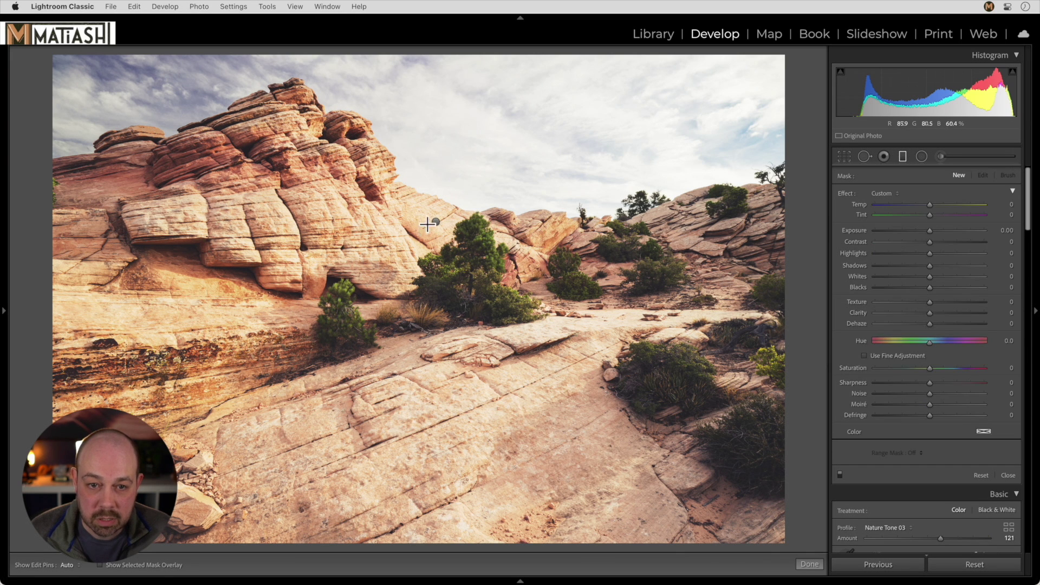
{"action": "left_click_drag", "start_coordinate": [432, 222], "coordinate": [436, 222]}
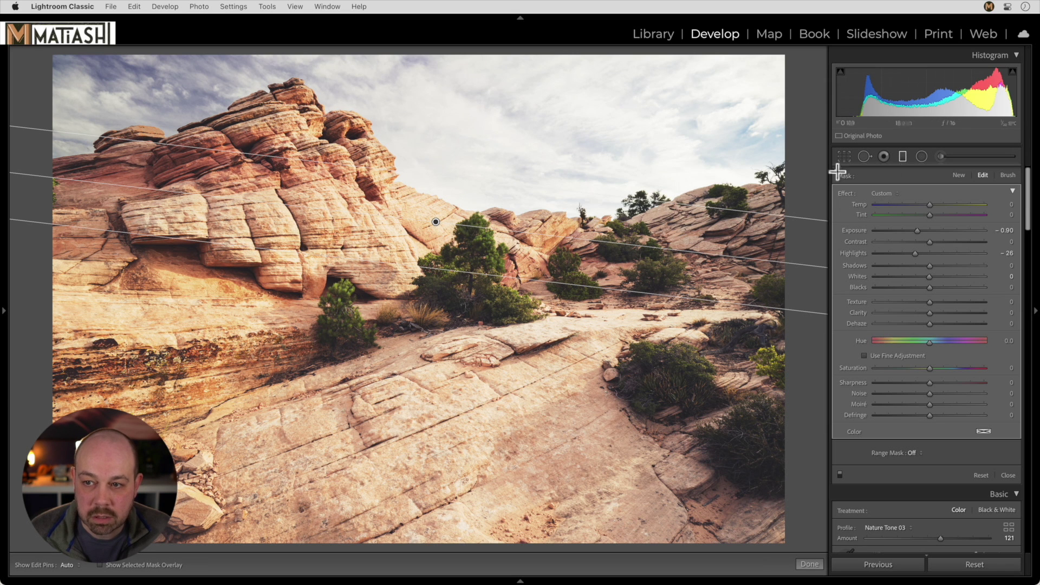
{"action": "left_click", "coordinate": [903, 157]}
{"action": "left_click_drag", "start_coordinate": [929, 412], "coordinate": [933, 416]}
- Try a point tone curve with lowered shadows and a raised black point, and undo it
{"action": "scroll", "coordinate": [932, 413], "scroll_direction": "down", "scroll_amount": 5}
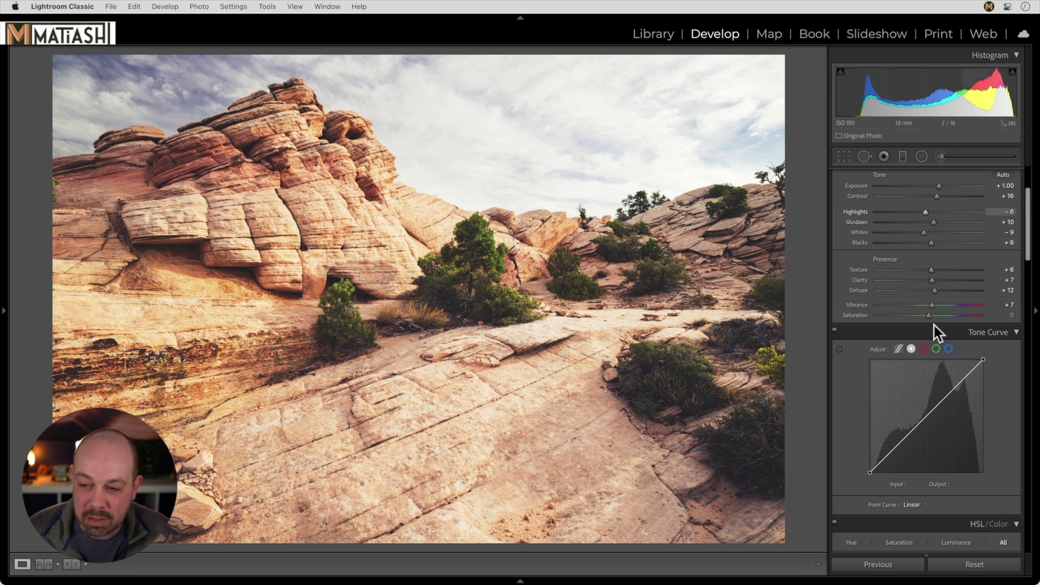
{"action": "left_click_drag", "start_coordinate": [896, 446], "coordinate": [898, 453]}
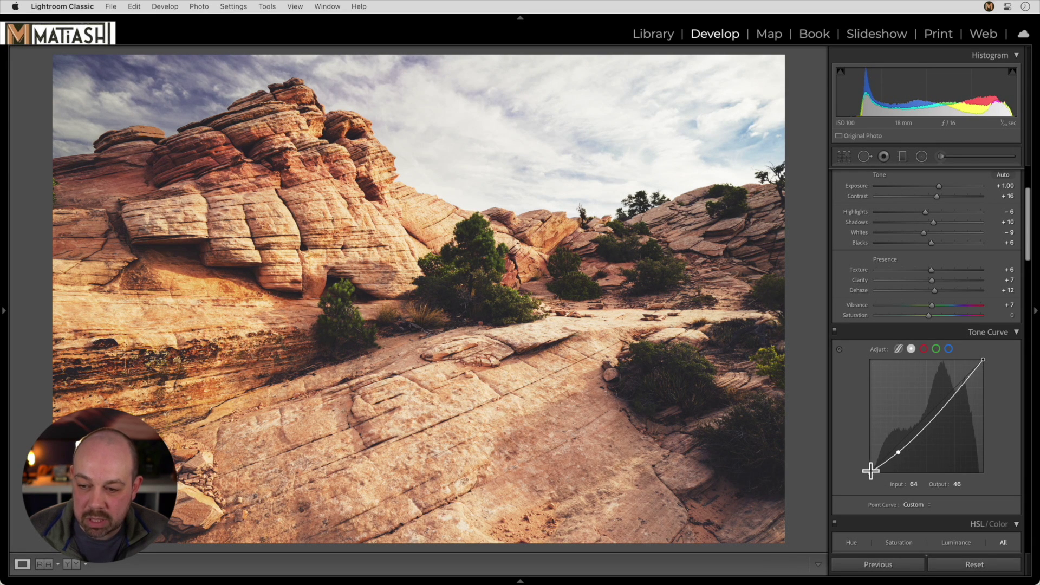
{"action": "left_click_drag", "start_coordinate": [870, 472], "coordinate": [868, 446]}
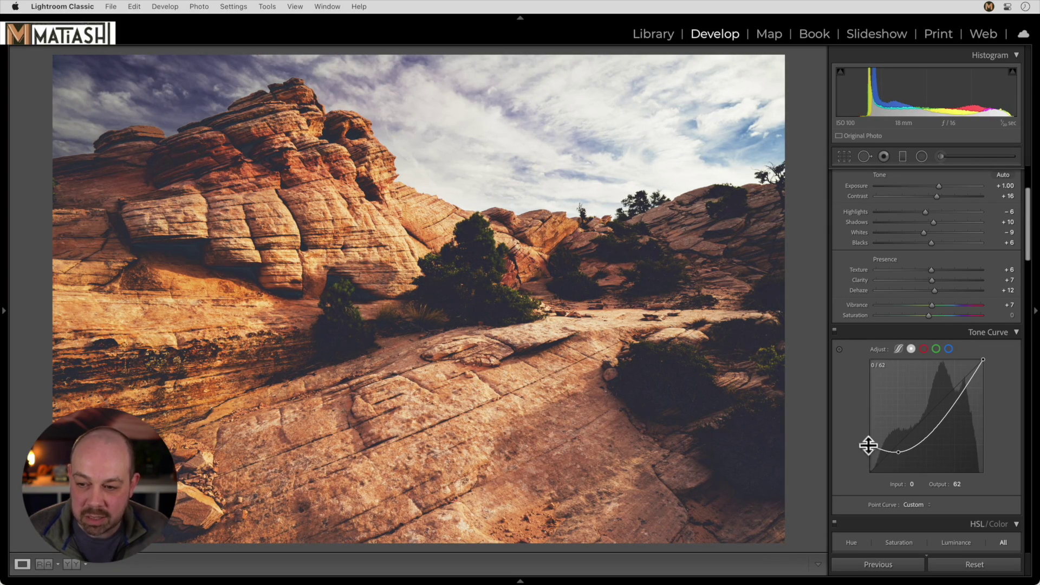
{"action": "key", "text": "super+z"}
{"action": "key", "text": "super+z"}
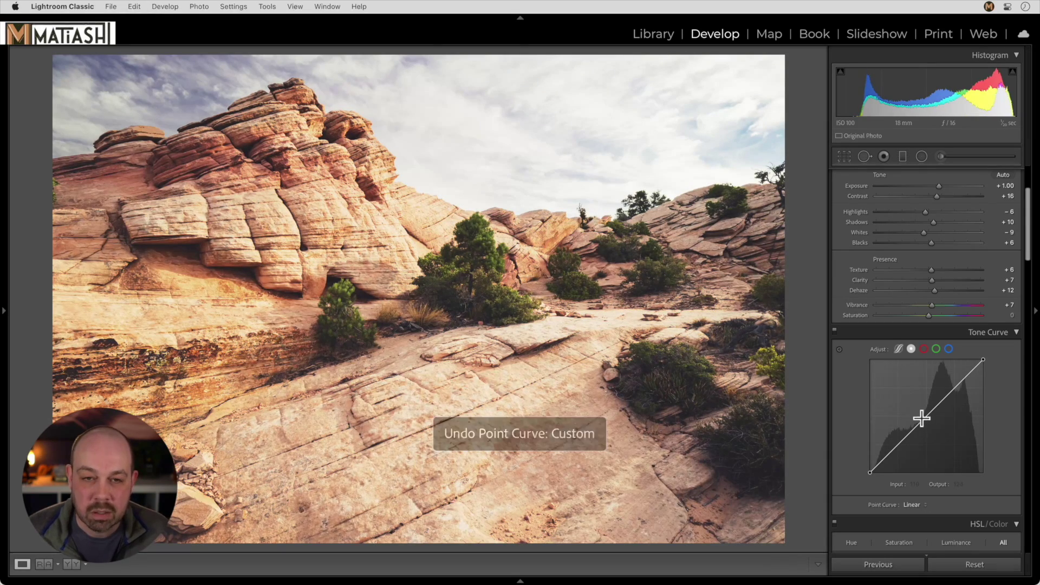
- Tint the shadows blue in Color Grading with Hue 241, Saturation 16 and Luminance +18
{"action": "scroll", "coordinate": [922, 418], "scroll_direction": "down", "scroll_amount": 10}
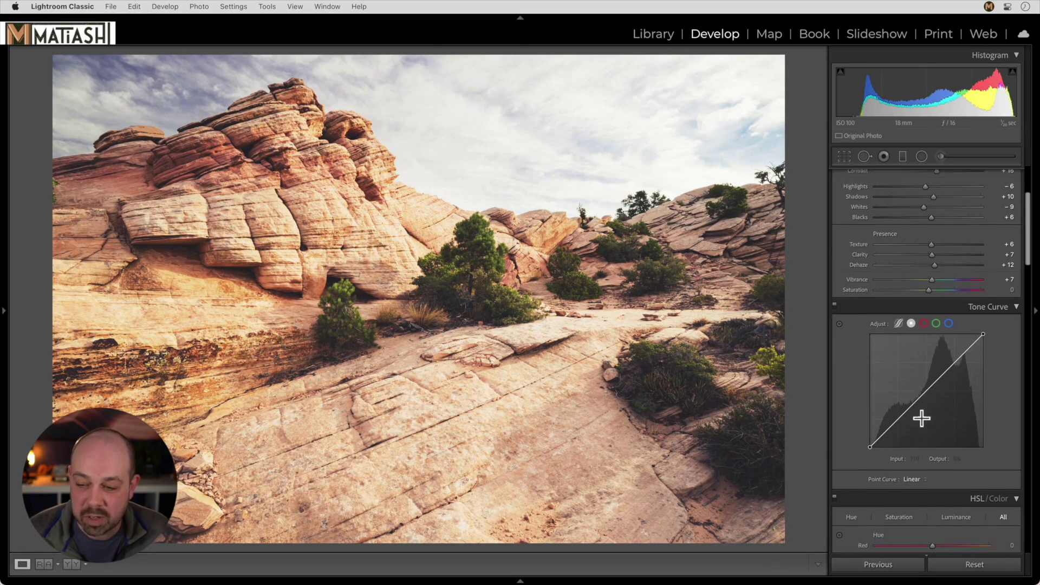
{"action": "scroll", "coordinate": [922, 416], "scroll_direction": "down", "scroll_amount": 3}
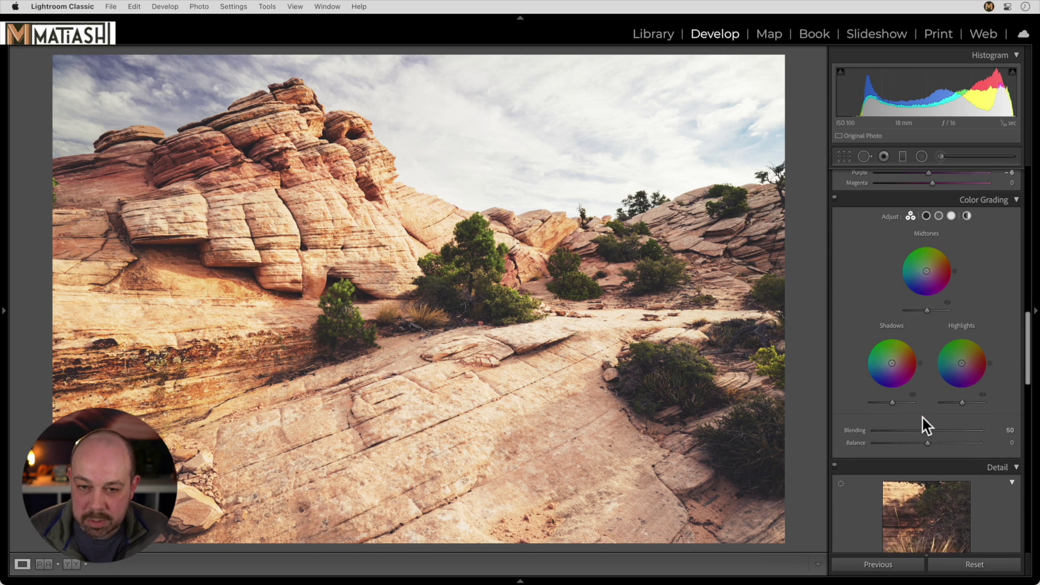
{"action": "mouse_move", "coordinate": [893, 369]}
{"action": "left_mouse_down"}
{"action": "mouse_move", "coordinate": [873, 395]}
{"action": "mouse_move", "coordinate": [887, 376]}
{"action": "left_mouse_up"}
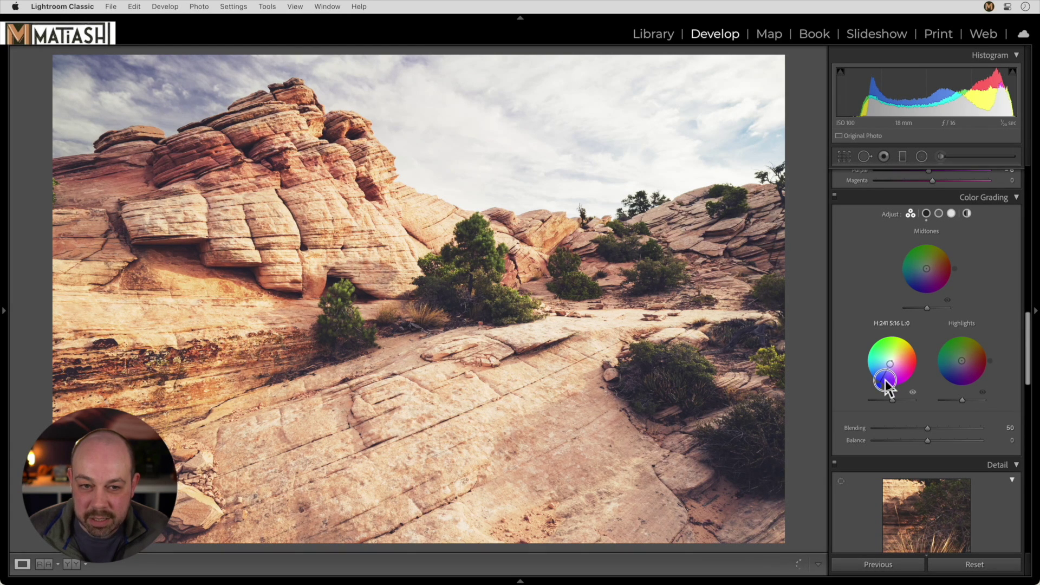
{"action": "left_click_drag", "start_coordinate": [893, 400], "coordinate": [898, 401]}
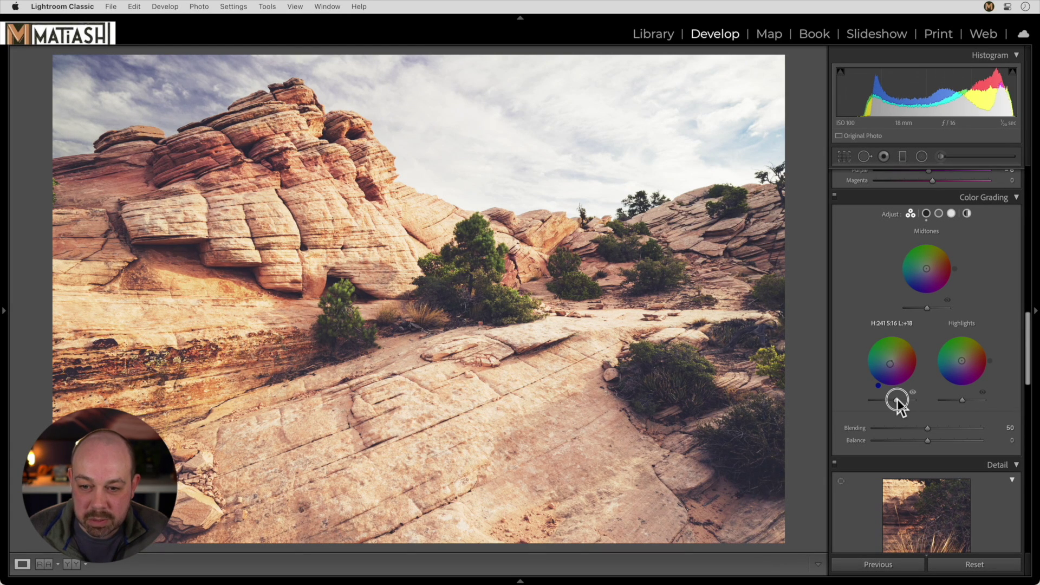
- Set the sharpening Amount to 63 and raise the sharpening Masking
{"action": "scroll", "coordinate": [897, 404], "scroll_direction": "down", "scroll_amount": 8}
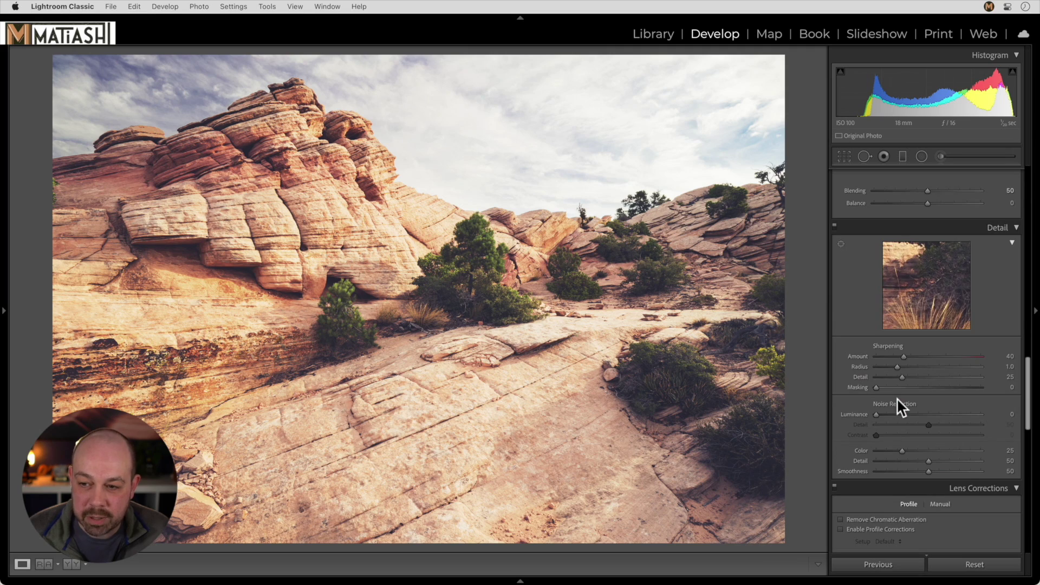
{"action": "left_click_drag", "start_coordinate": [904, 357], "coordinate": [920, 359]}
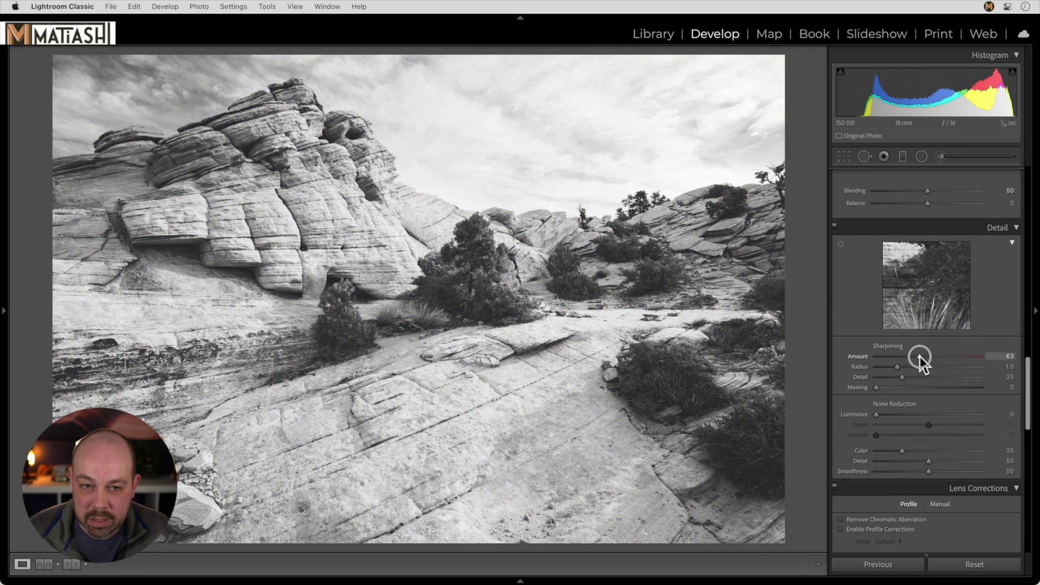
{"action": "left_click_drag", "start_coordinate": [876, 388], "coordinate": [942, 388]}
- Add a post-crop vignette with Amount −8, Midpoint 16 and Feather 100
{"action": "scroll", "coordinate": [941, 388], "scroll_direction": "down", "scroll_amount": 10}
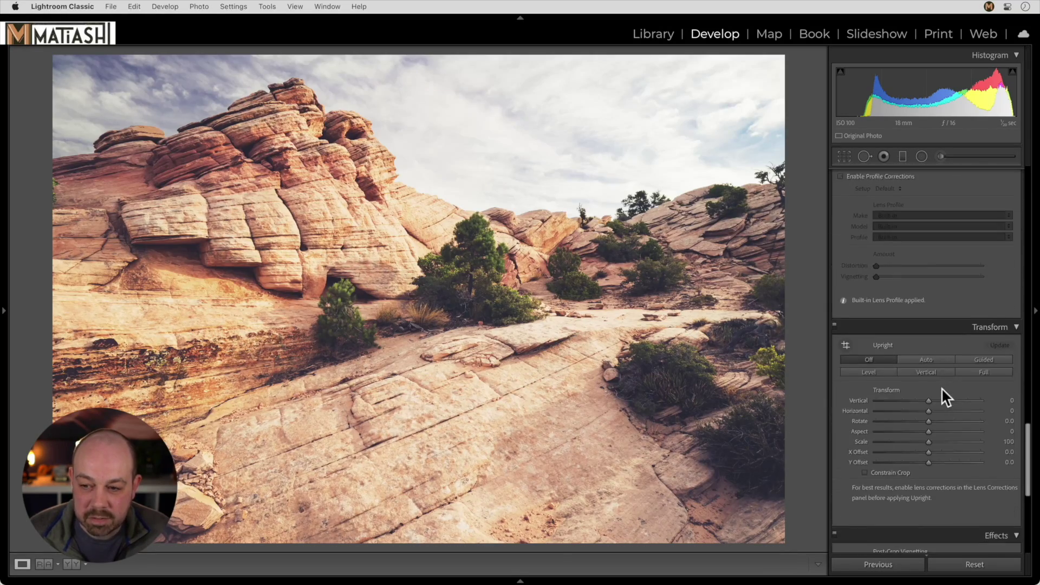
{"action": "scroll", "coordinate": [941, 388], "scroll_direction": "down", "scroll_amount": 2}
{"action": "left_click_drag", "start_coordinate": [928, 341], "coordinate": [923, 345]}
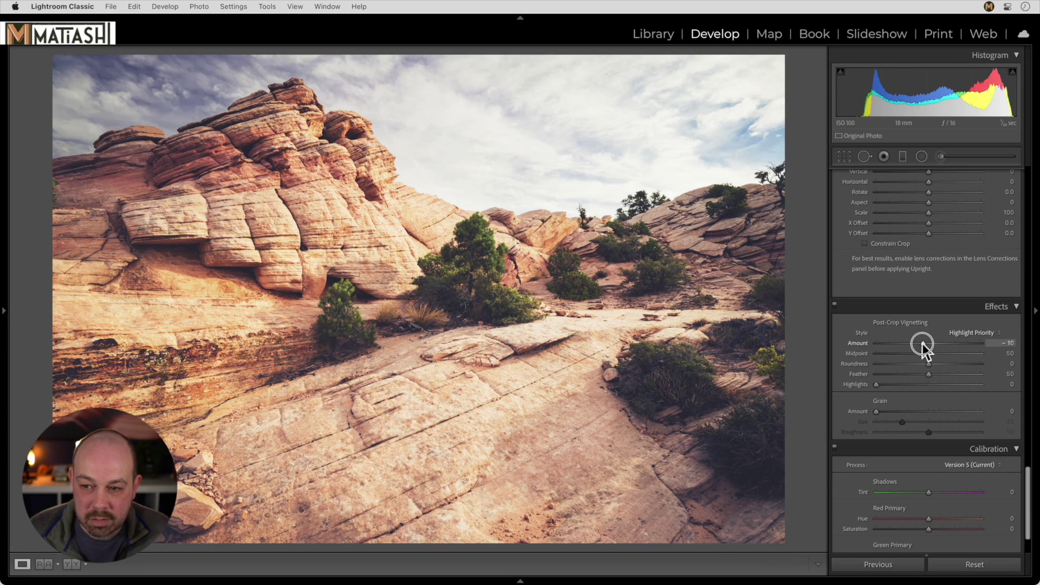
{"action": "left_click", "coordinate": [892, 355]}
{"action": "left_click", "coordinate": [985, 374]}
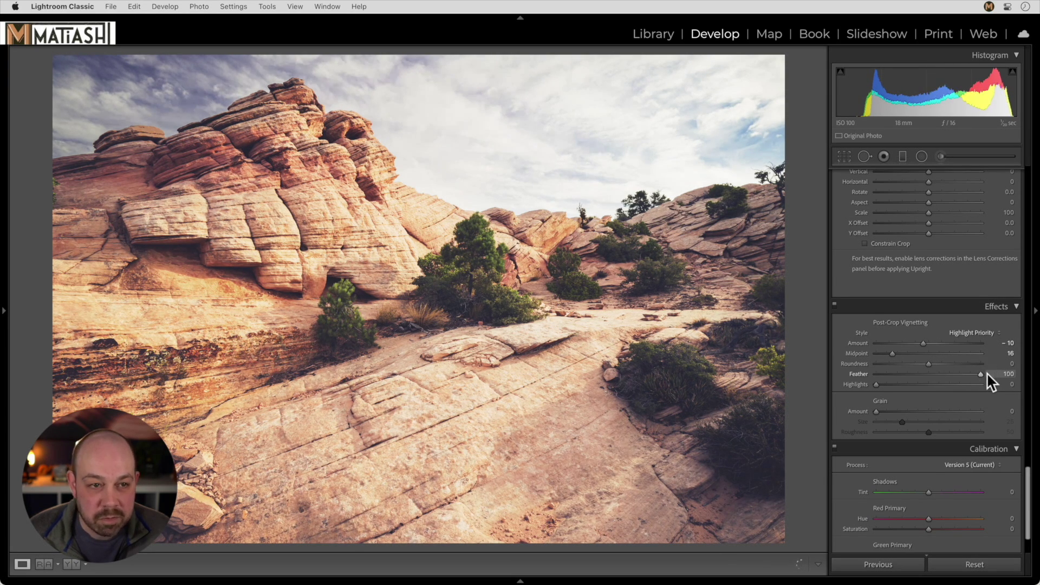
{"action": "left_click_drag", "start_coordinate": [926, 345], "coordinate": [928, 346]}
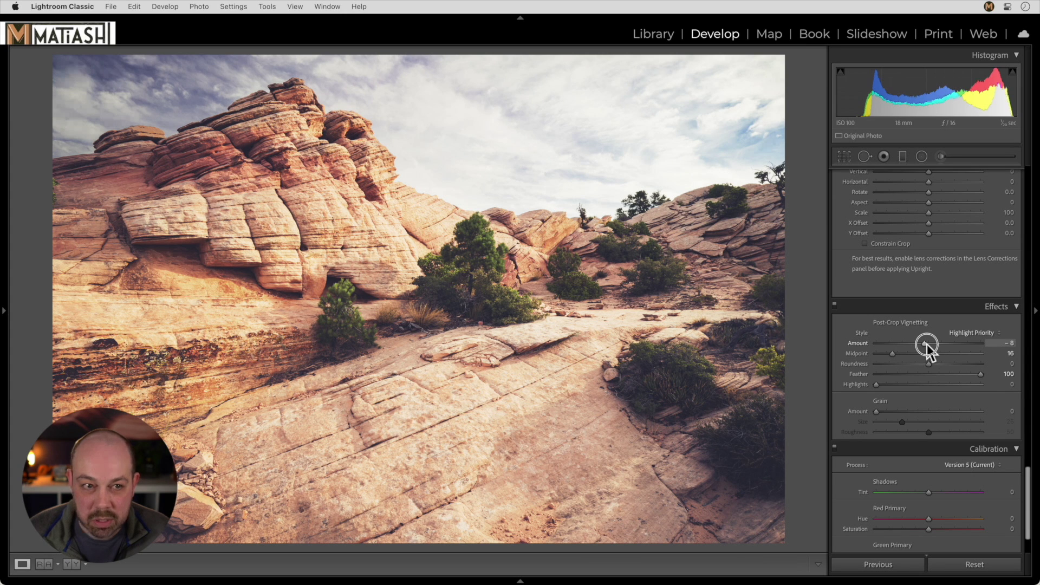